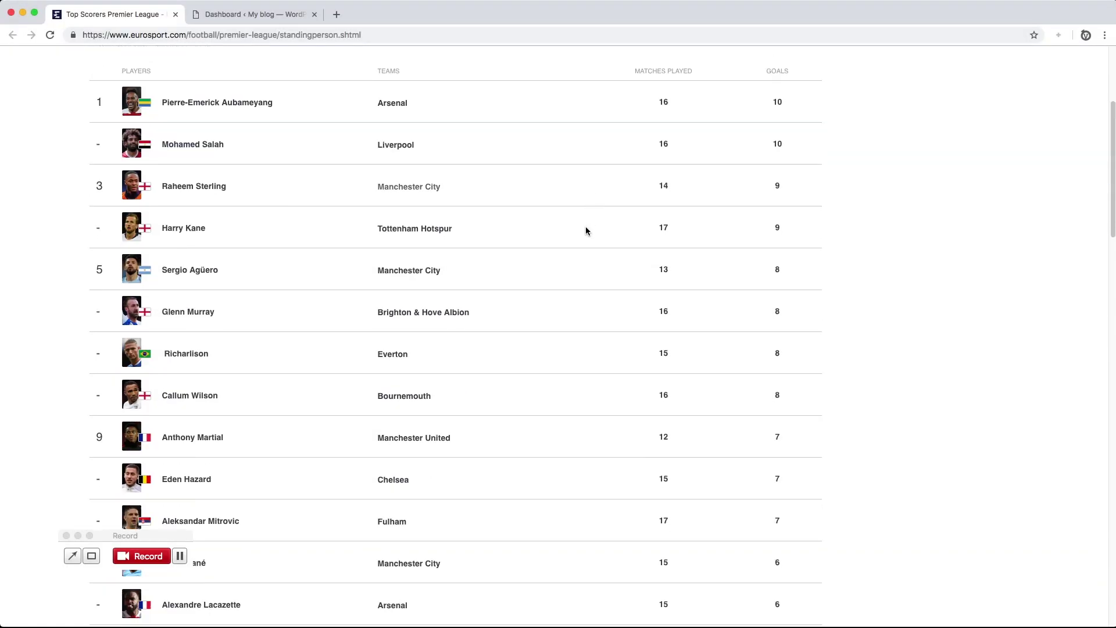
scroll(586, 227, down, 15)
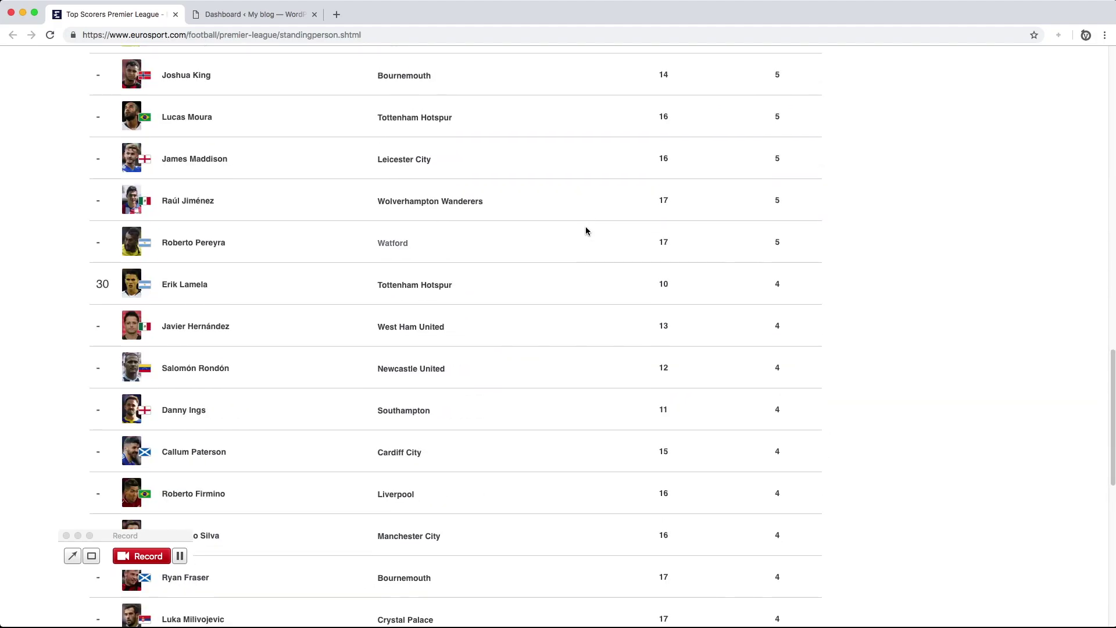
Create a new WP Automatic campaign titled 'EPL top scorers single page scraper'
scroll(585, 230, up, 20)
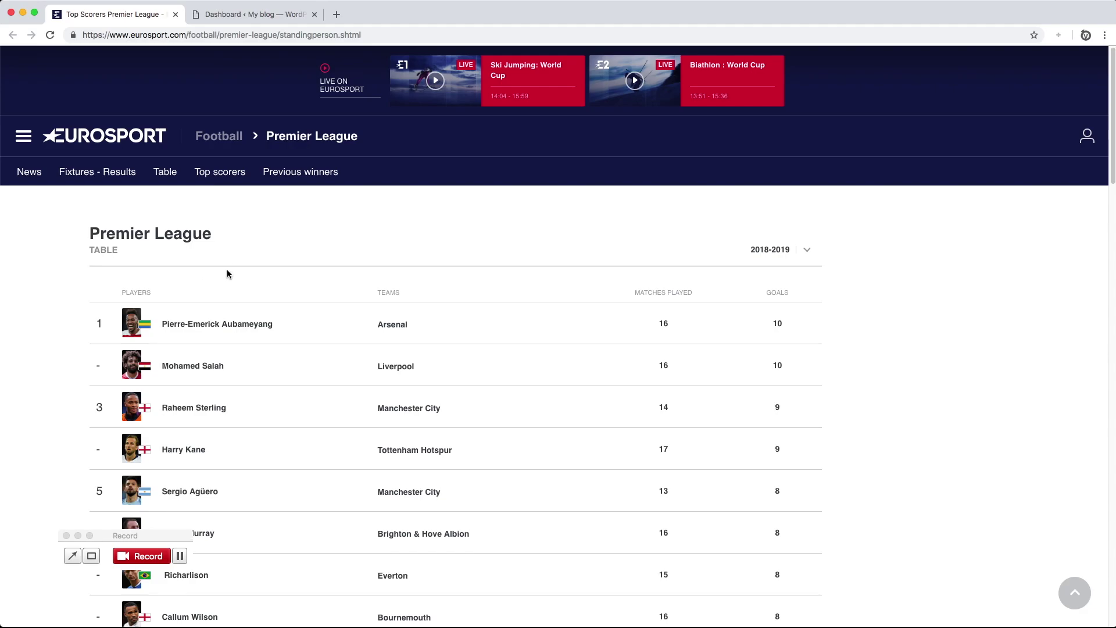
click(226, 14)
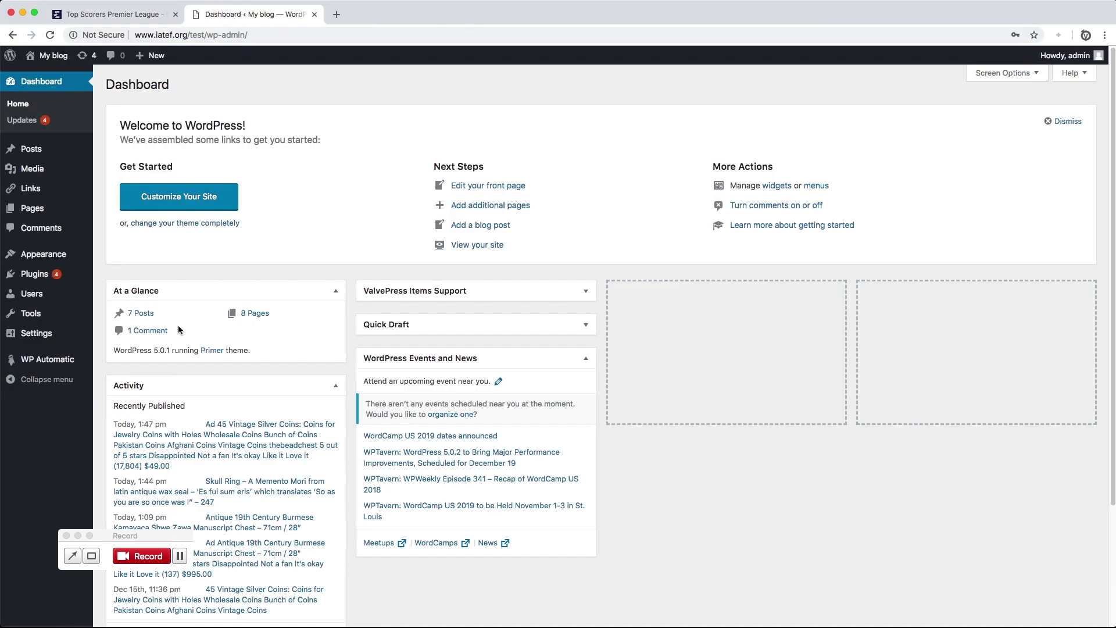
mouse_move(70, 363)
click(120, 380)
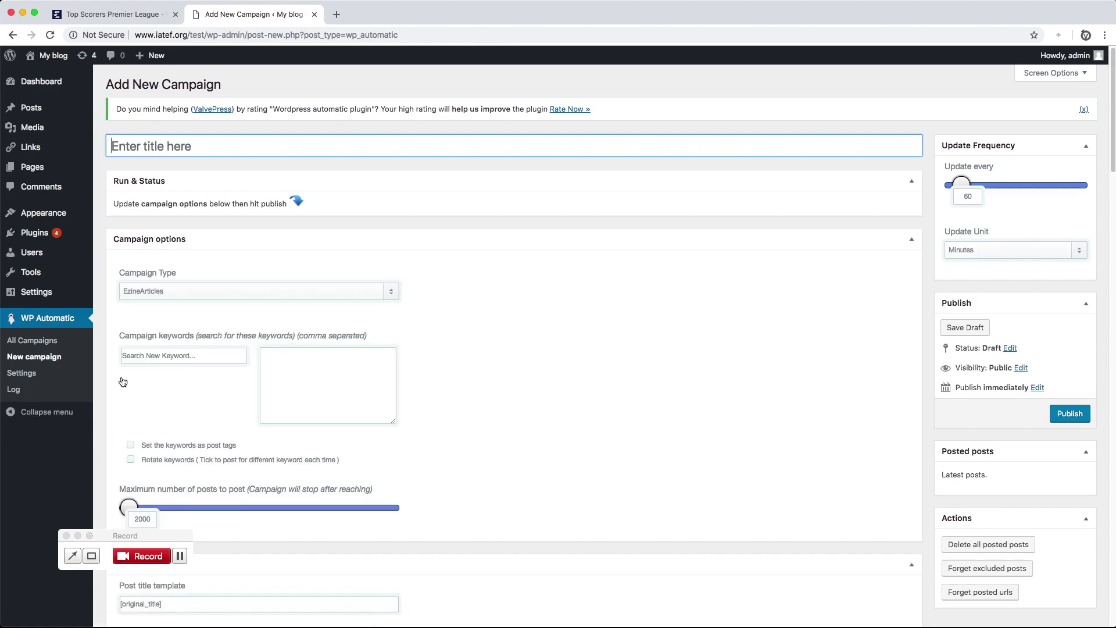
text(EPL )
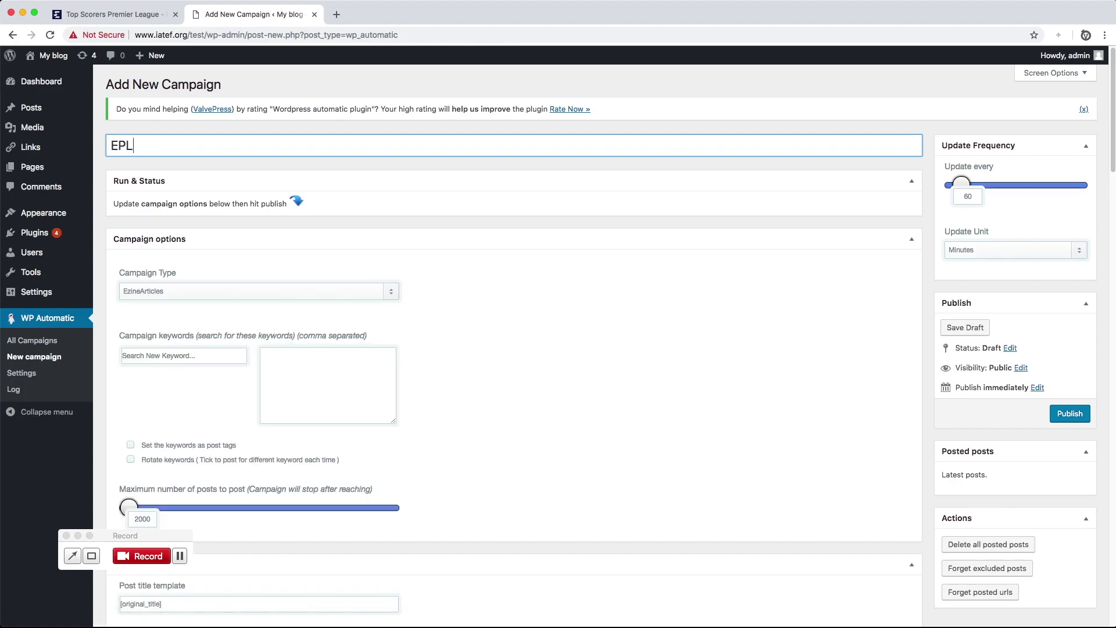
text(top scorers single page scraper)
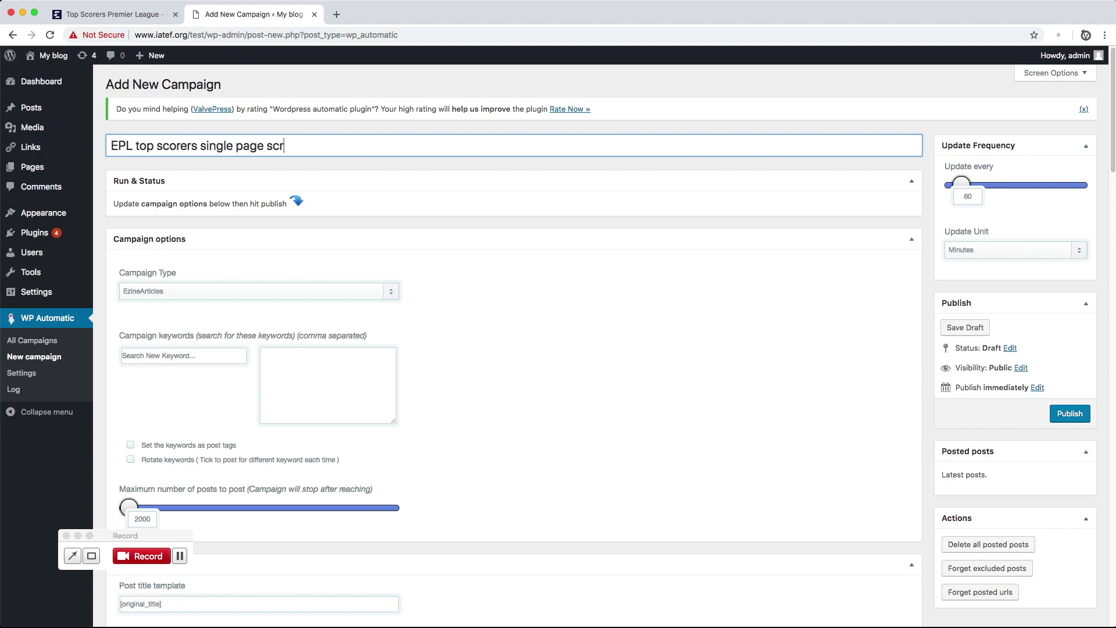
click(200, 294)
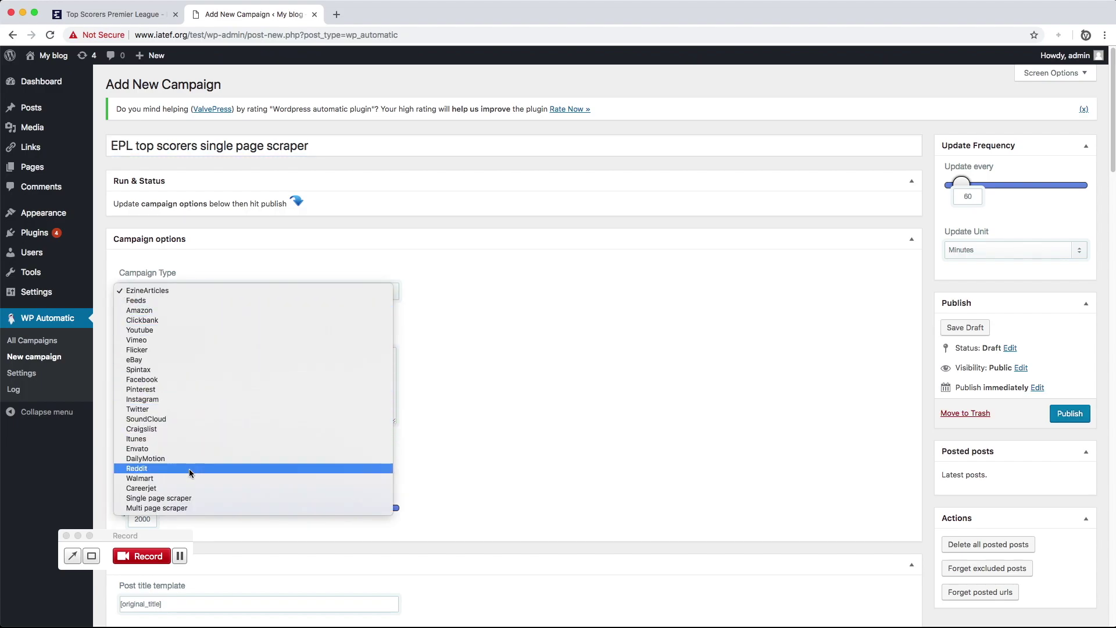
Make it a Single page scraper with the copied Eurosport top scorers URL as Source URL
click(182, 499)
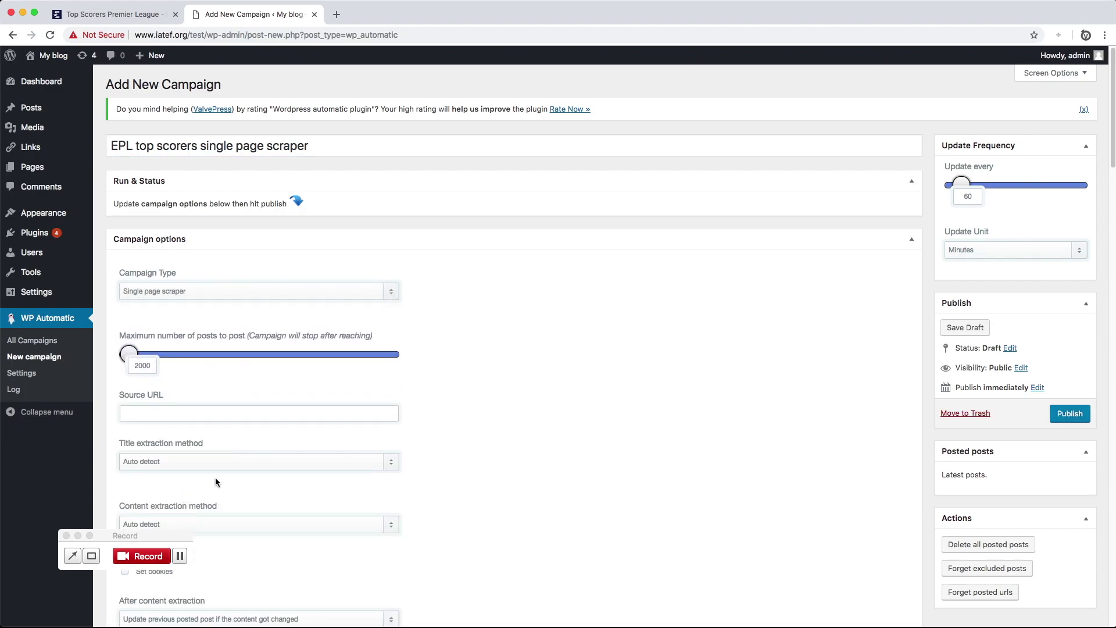
click(144, 14)
click(146, 35)
right_click(146, 36)
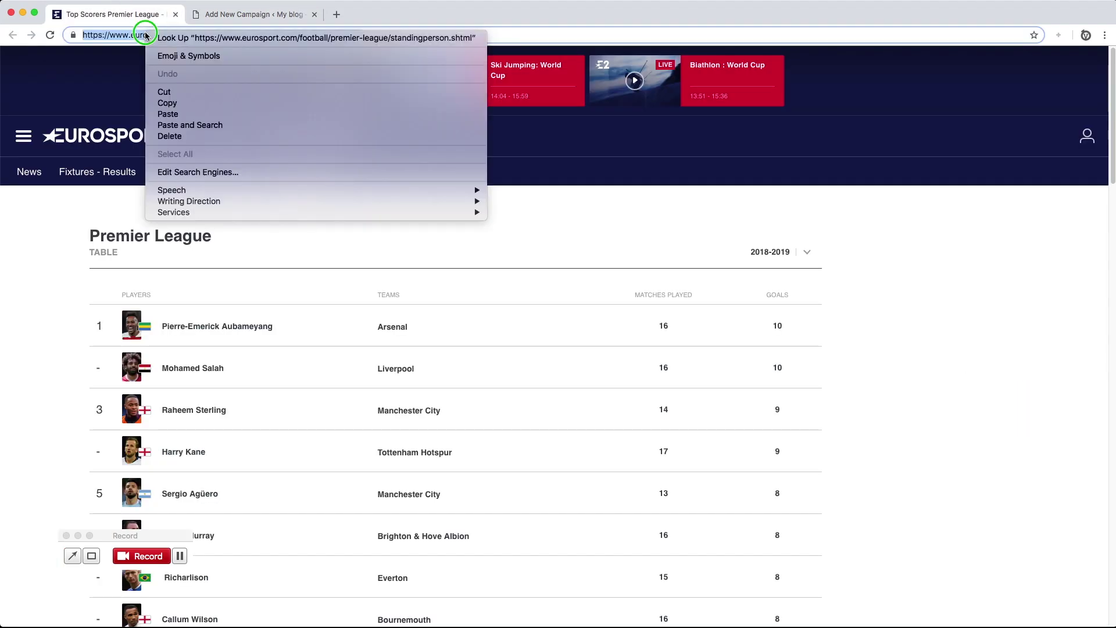
click(167, 103)
click(235, 13)
right_click(214, 413)
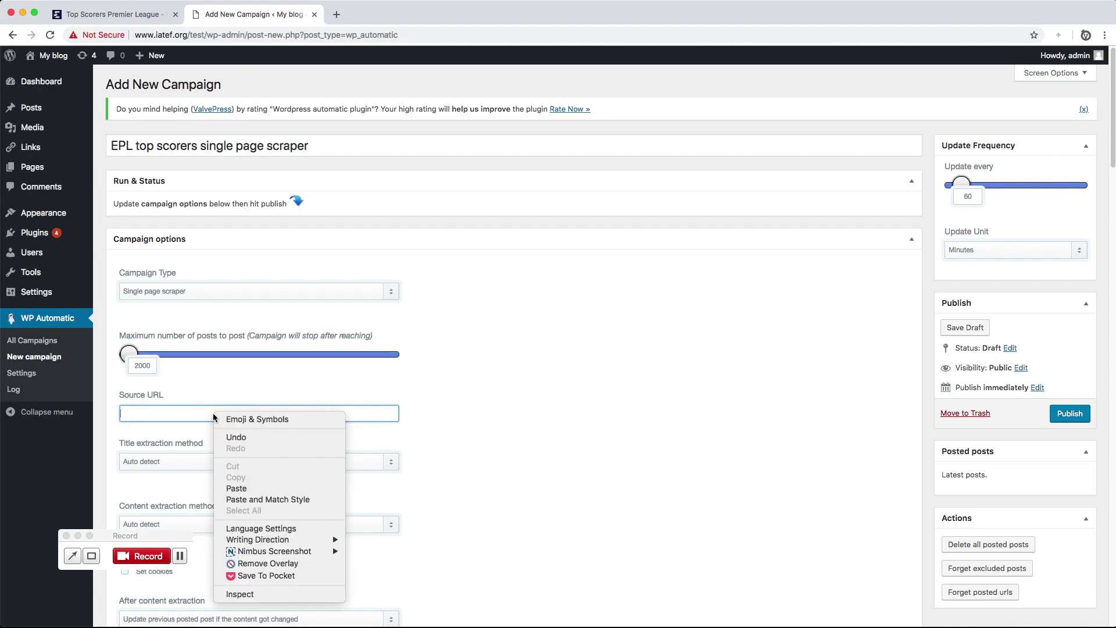
click(239, 488)
scroll(239, 484, down, 5)
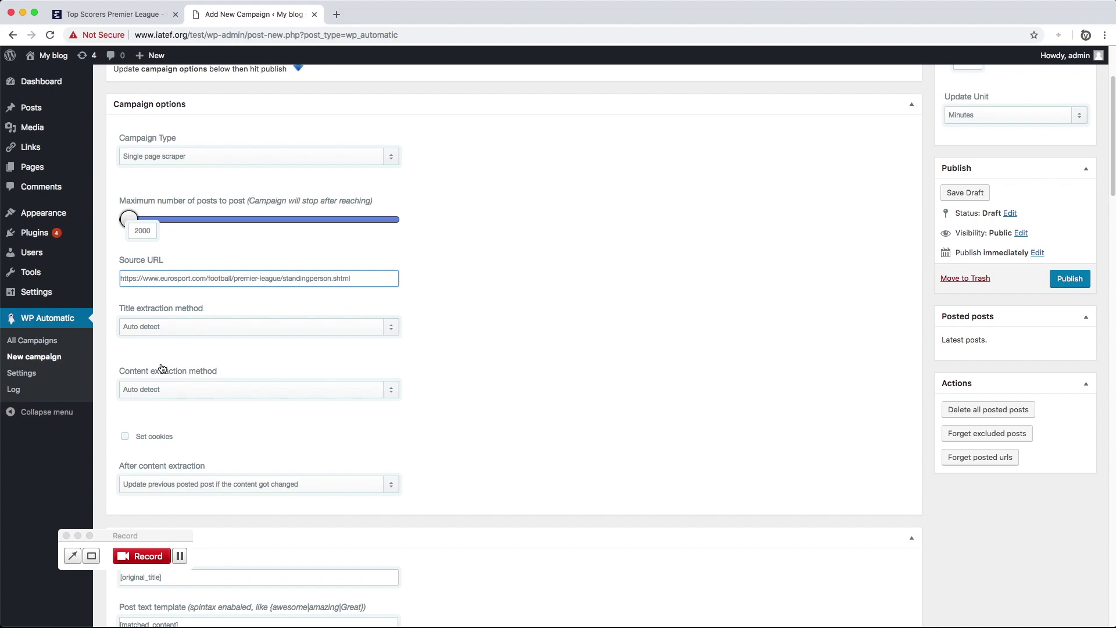
click(188, 389)
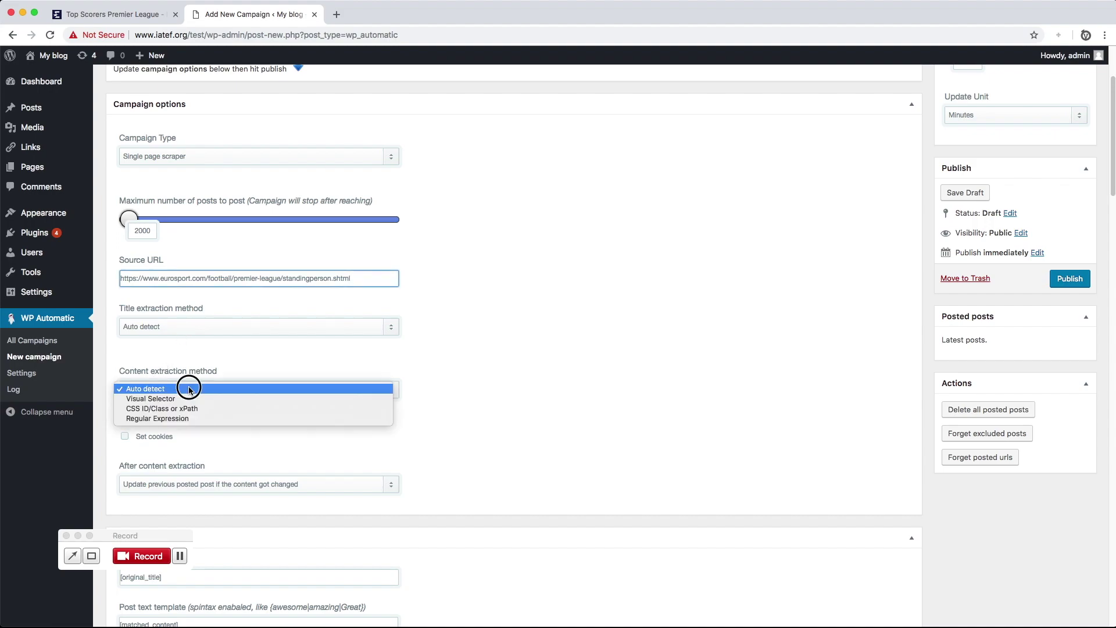
click(187, 398)
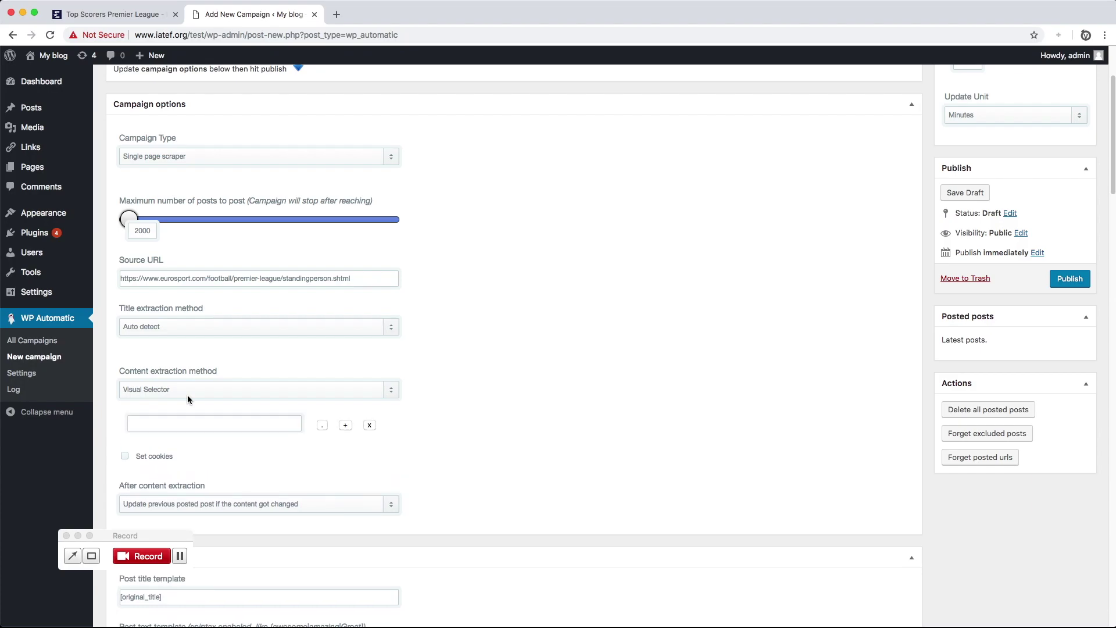
scroll(201, 394, down, 2)
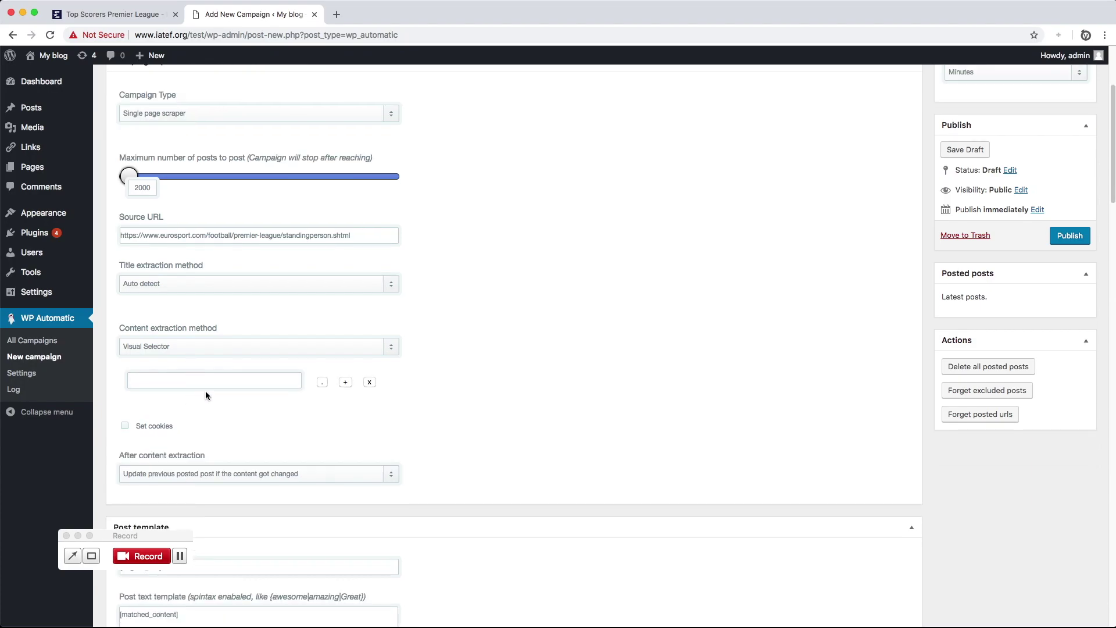
click(324, 383)
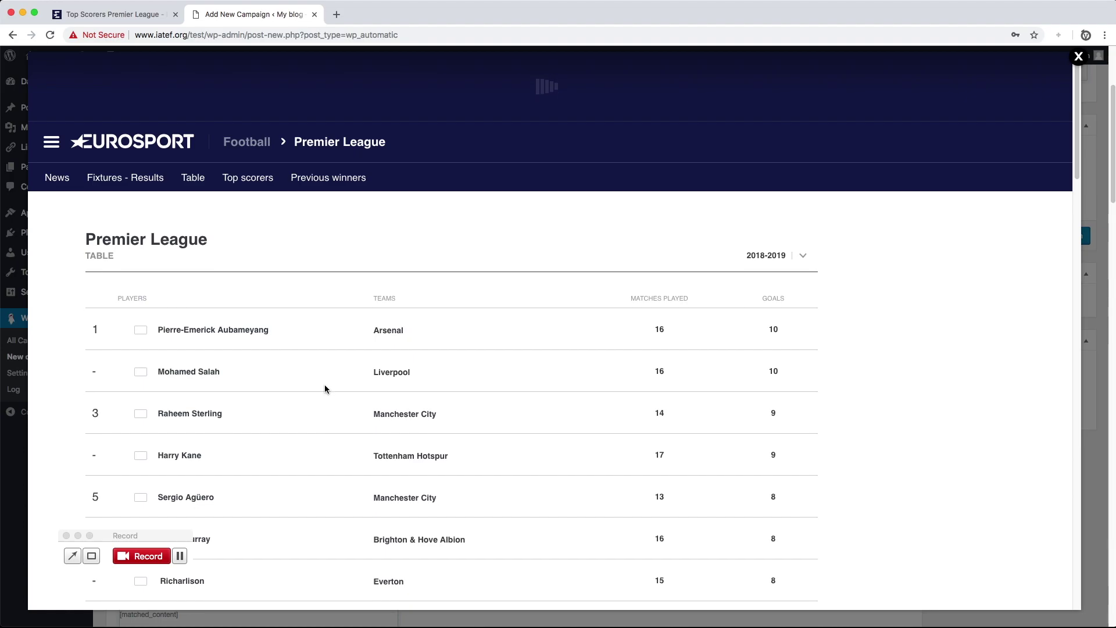
scroll(325, 385, down, 3)
scroll(225, 277, up, 1)
scroll(224, 282, up, 2)
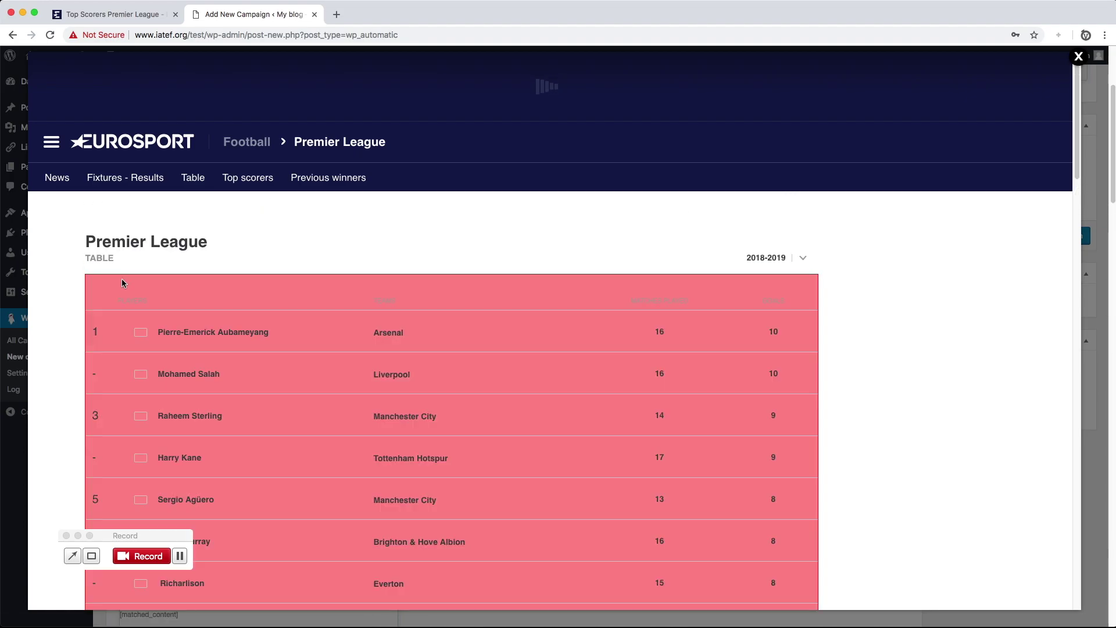
click(123, 282)
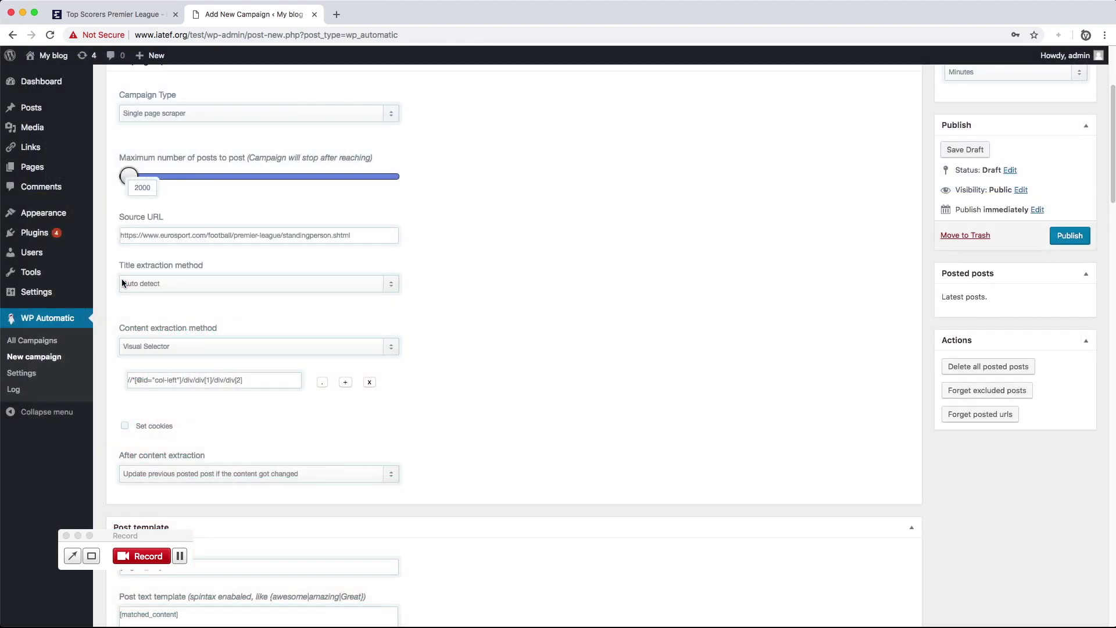
Set After content extraction to keep updating the previous post on changes
scroll(242, 395, down, 2)
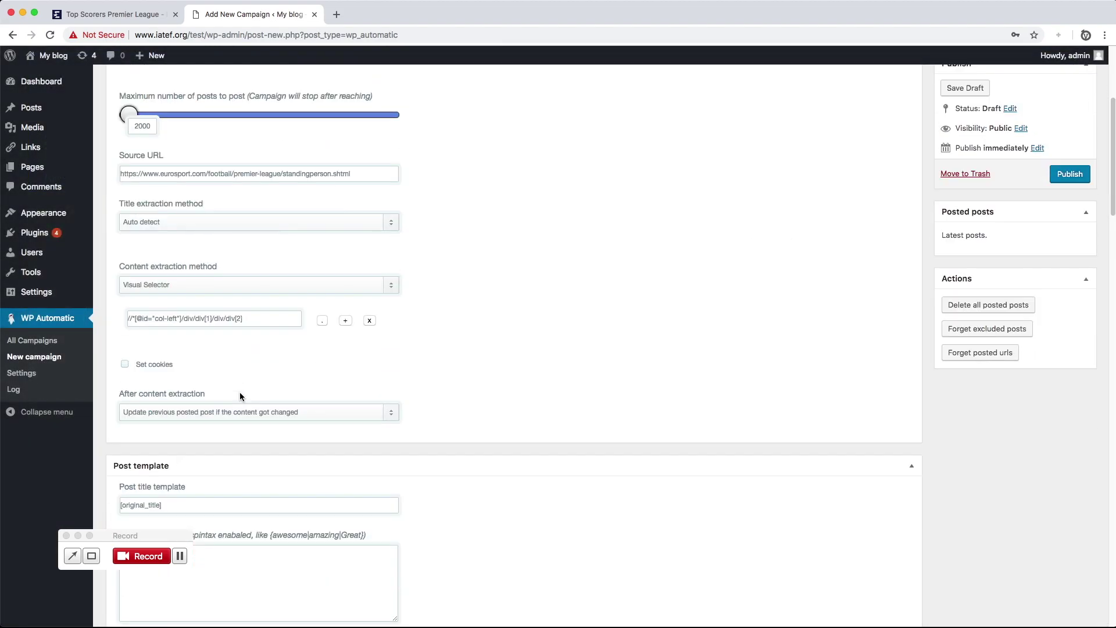
click(204, 413)
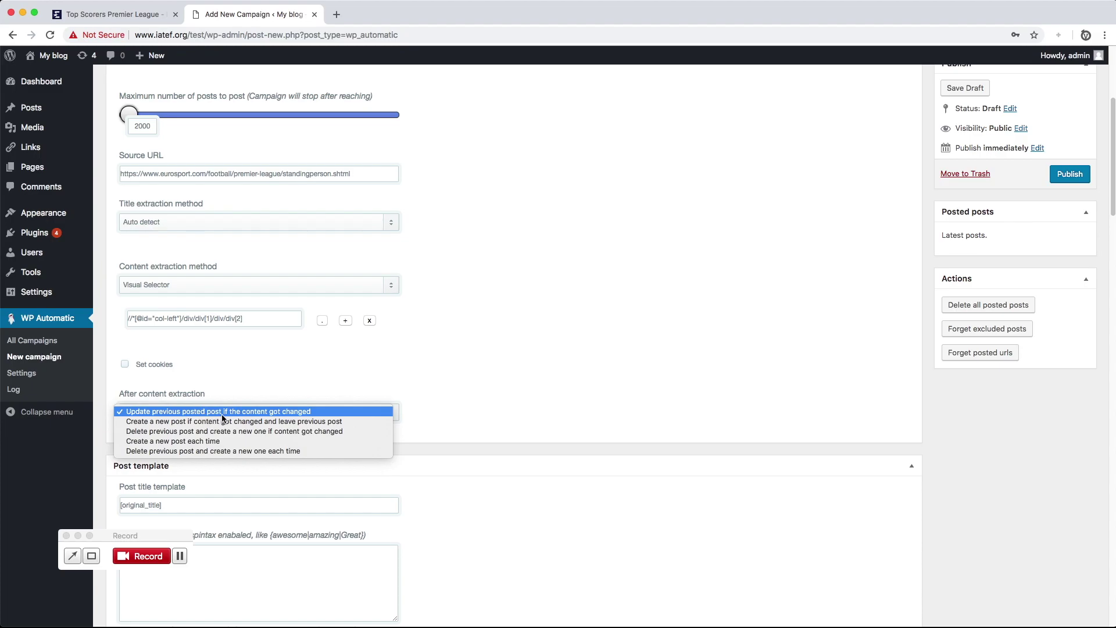
click(297, 395)
scroll(651, 301, up, 3)
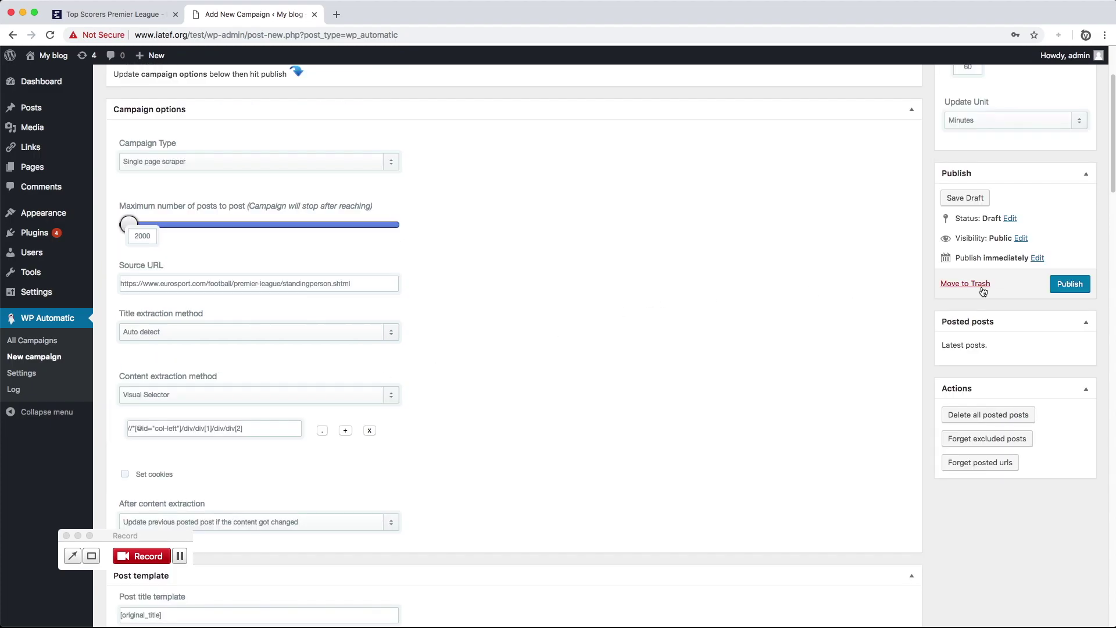
Publish the campaign, run it once, and open the created Top Scorers post
click(1060, 285)
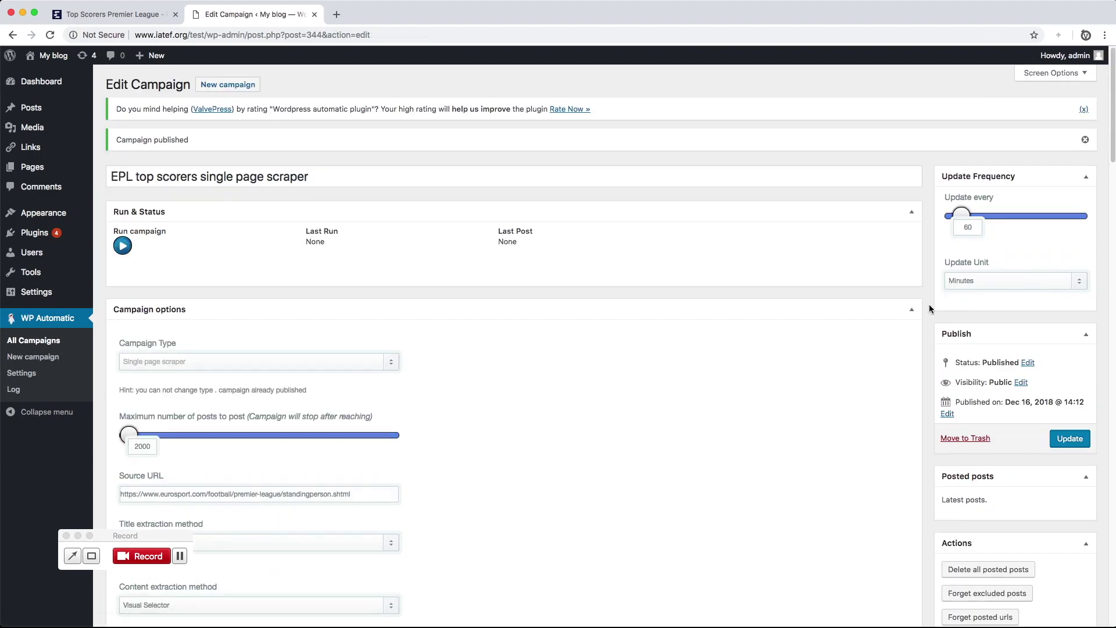
click(126, 251)
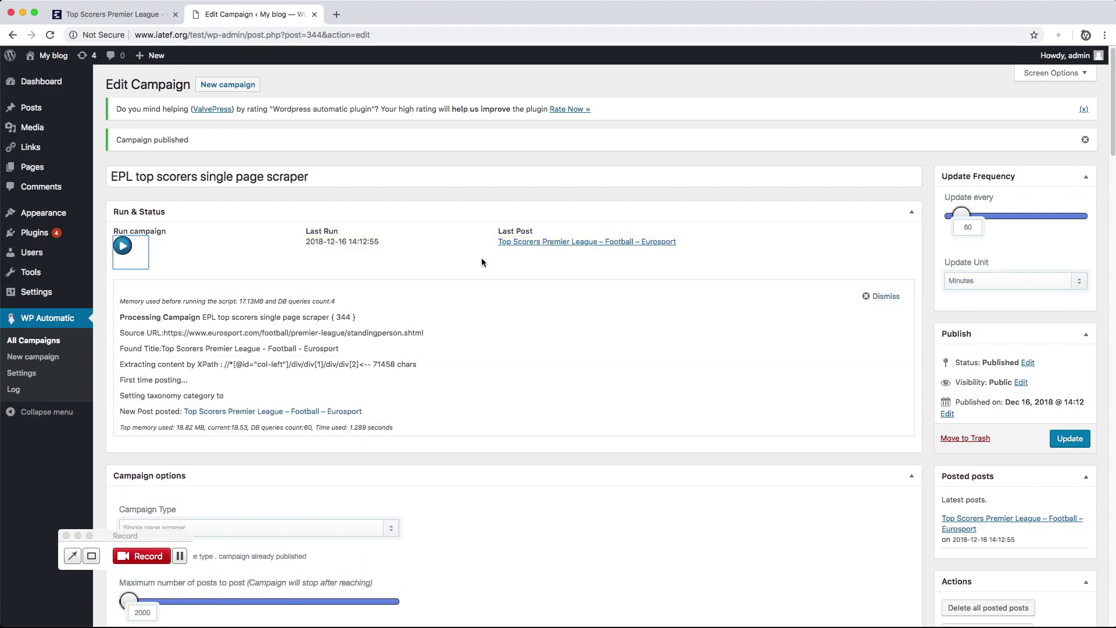
super+click(548, 243)
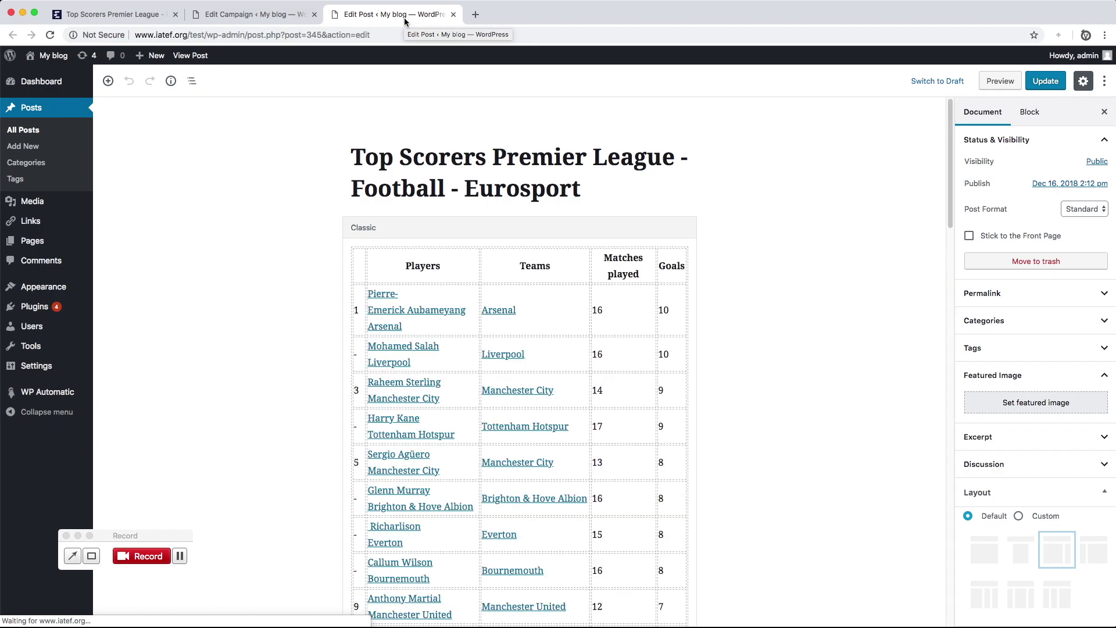
Scroll through the post's scraped scorers table, then return to the Edit Campaign tab
scroll(362, 236, down, 10)
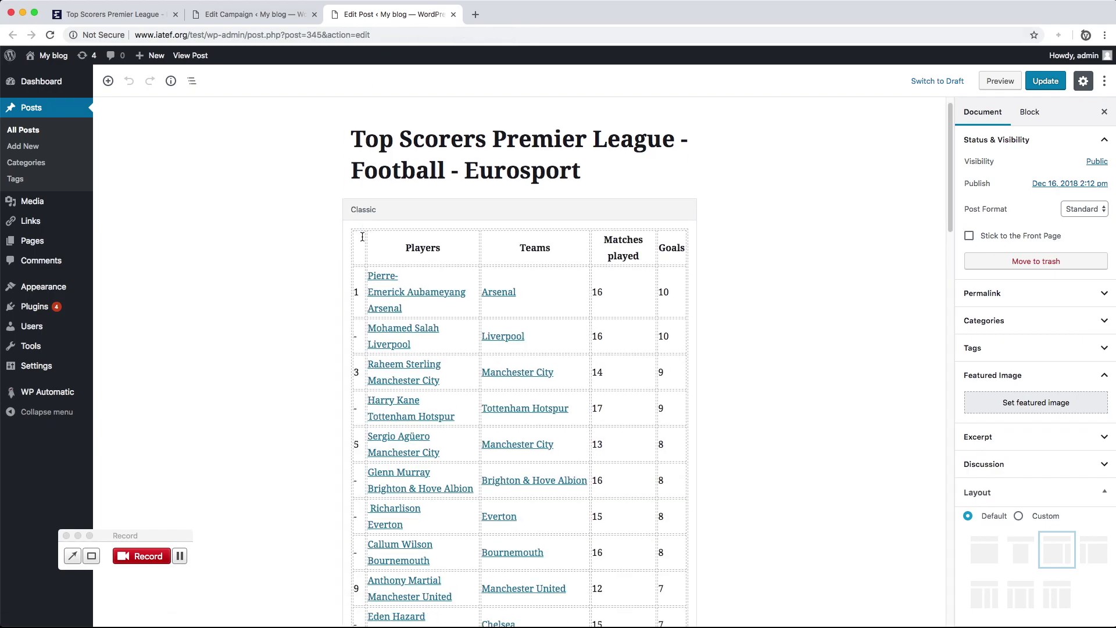
scroll(362, 237, down, 20)
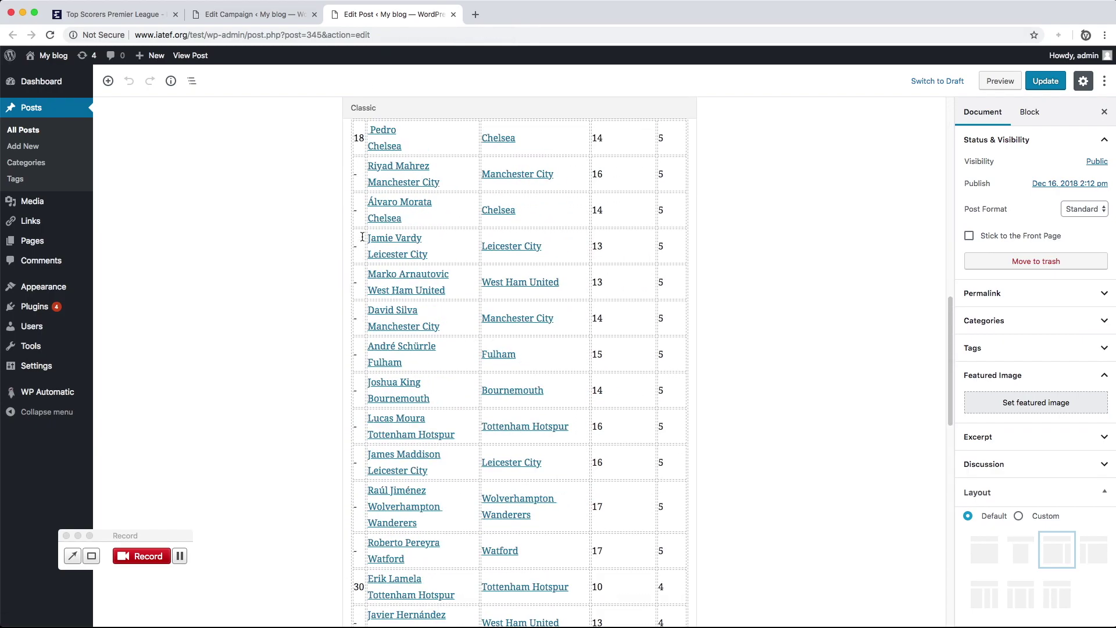
scroll(362, 236, up, 20)
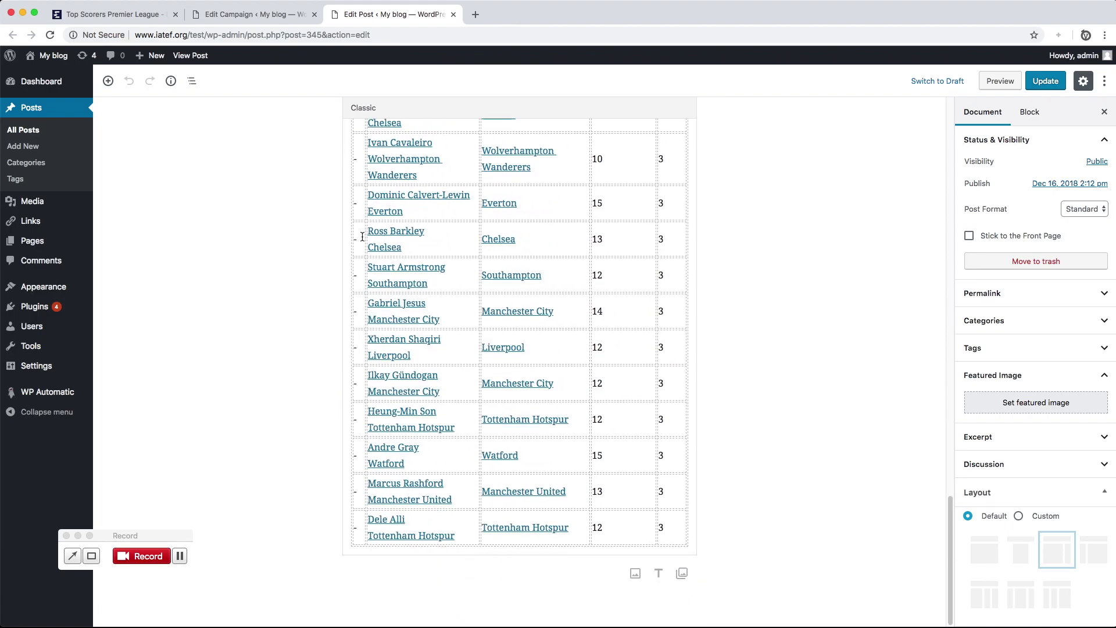
scroll(363, 236, up, 3)
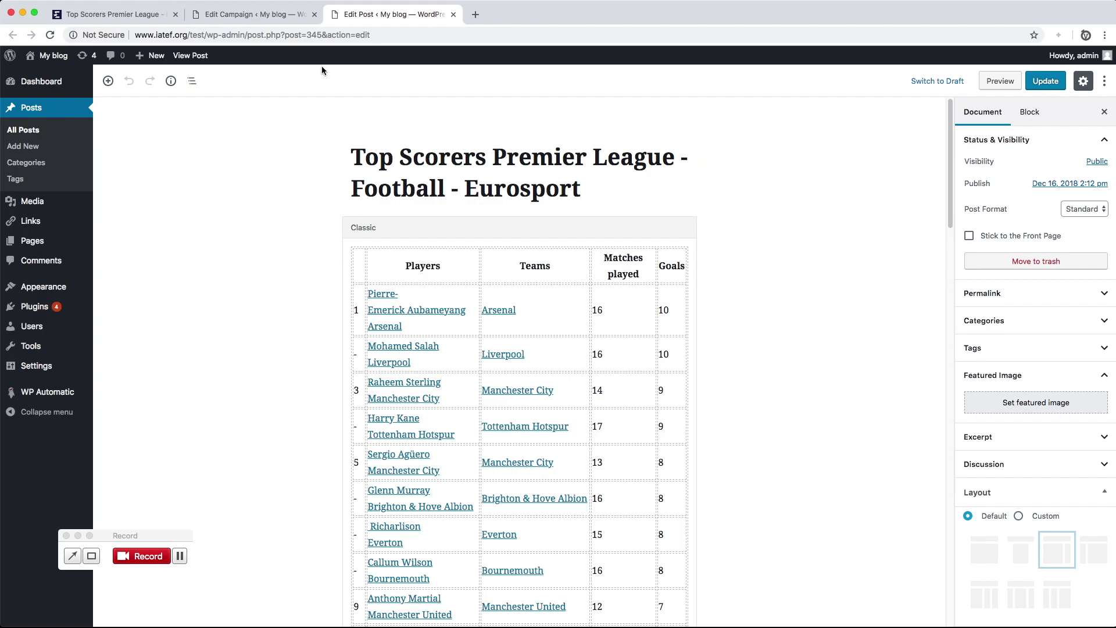
click(278, 18)
Keep After content extraction on updating the previous post when content changes
scroll(322, 318, down, 7)
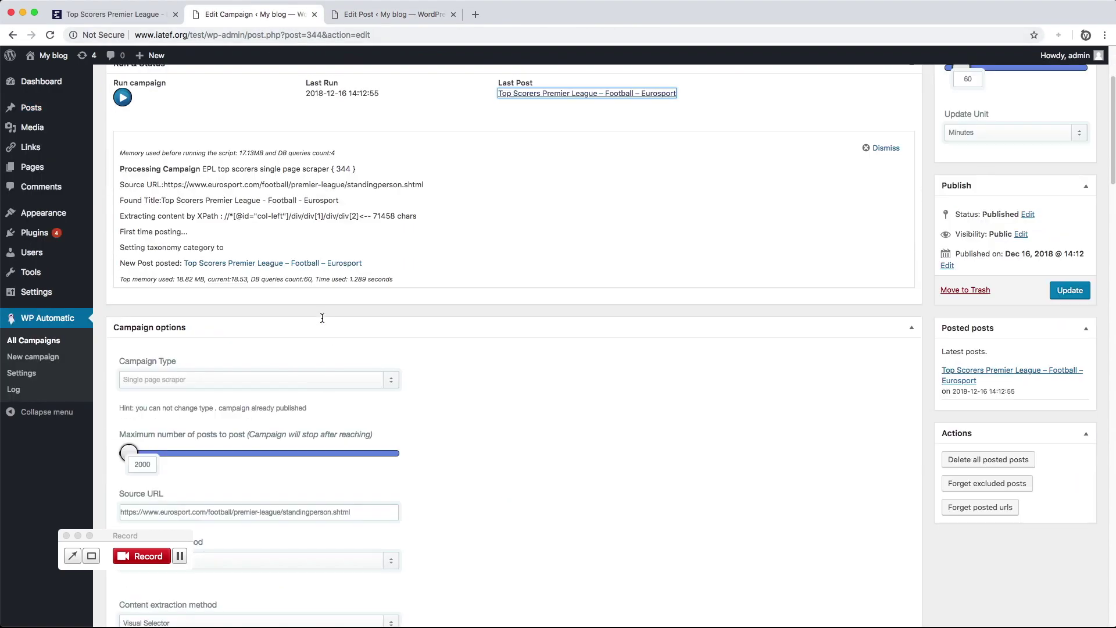
scroll(322, 321, down, 4)
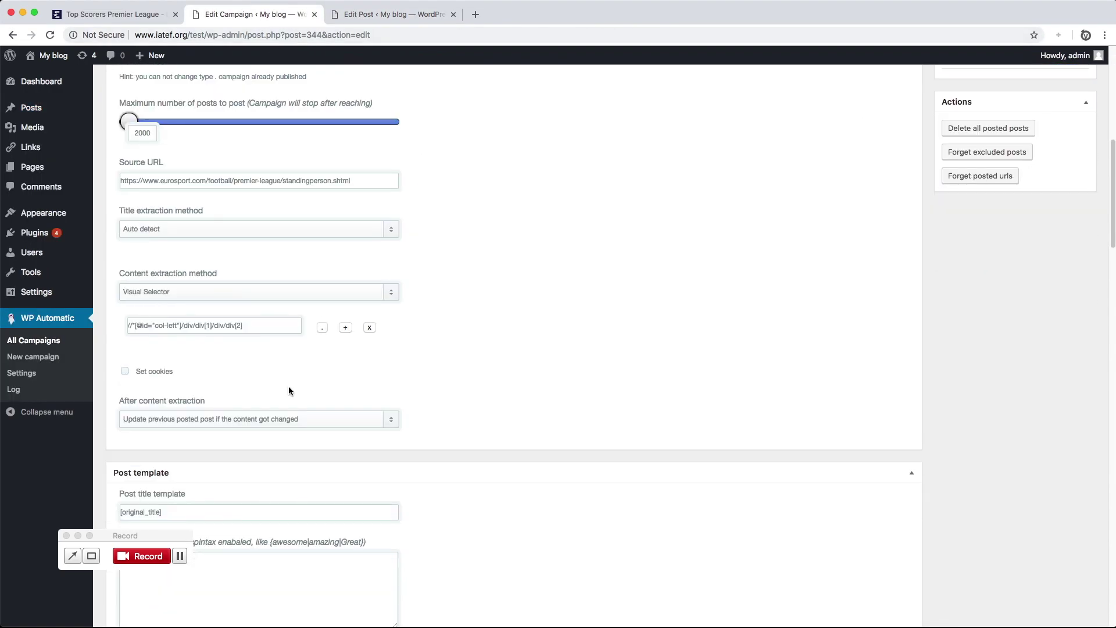
click(166, 420)
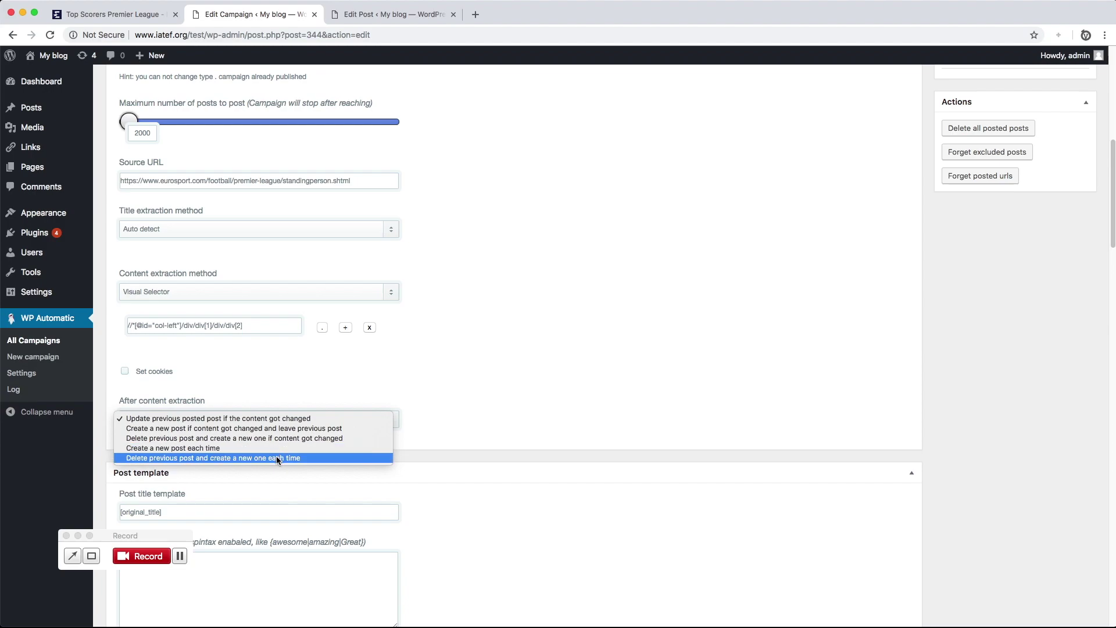
click(406, 466)
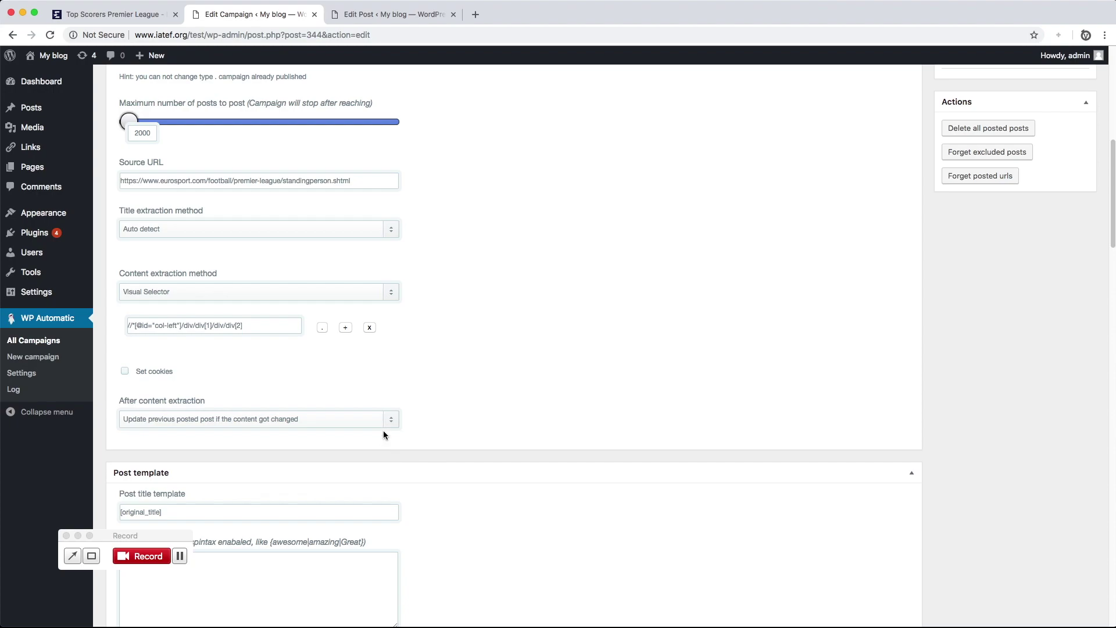
Enable Set cookies, leaving the Cookie field empty, and review the campaign options
click(125, 372)
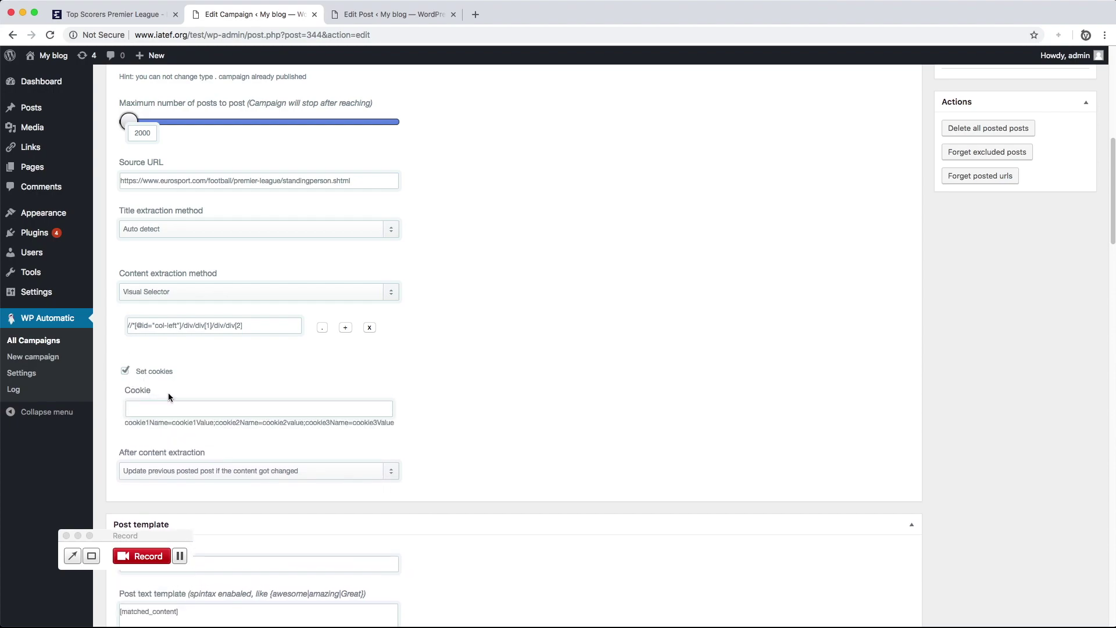
scroll(169, 394, down, 10)
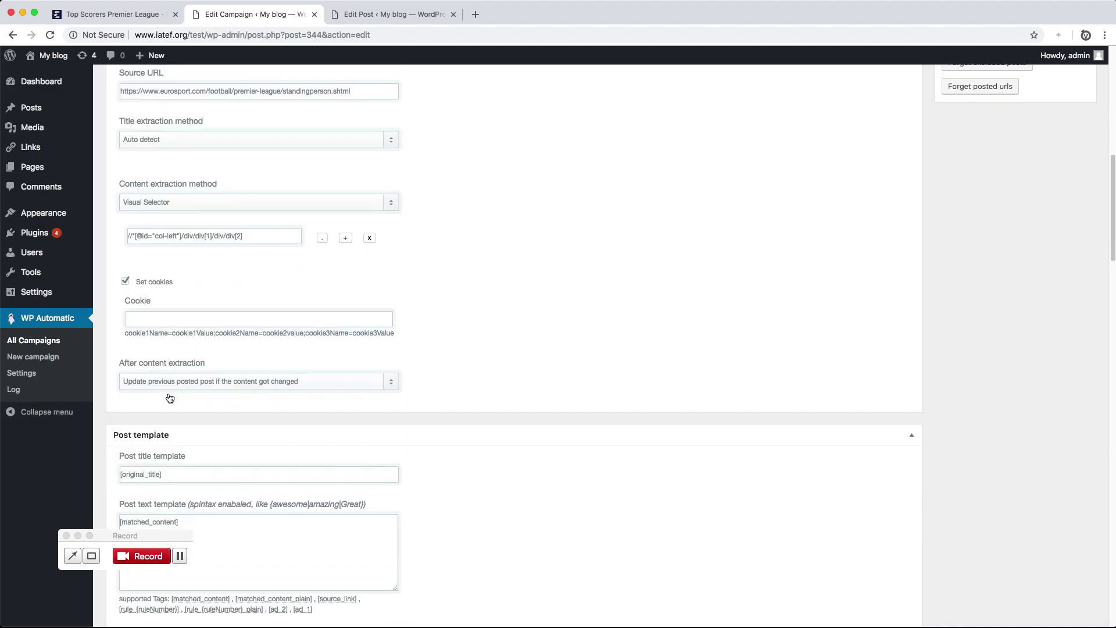
scroll(168, 395, down, 10)
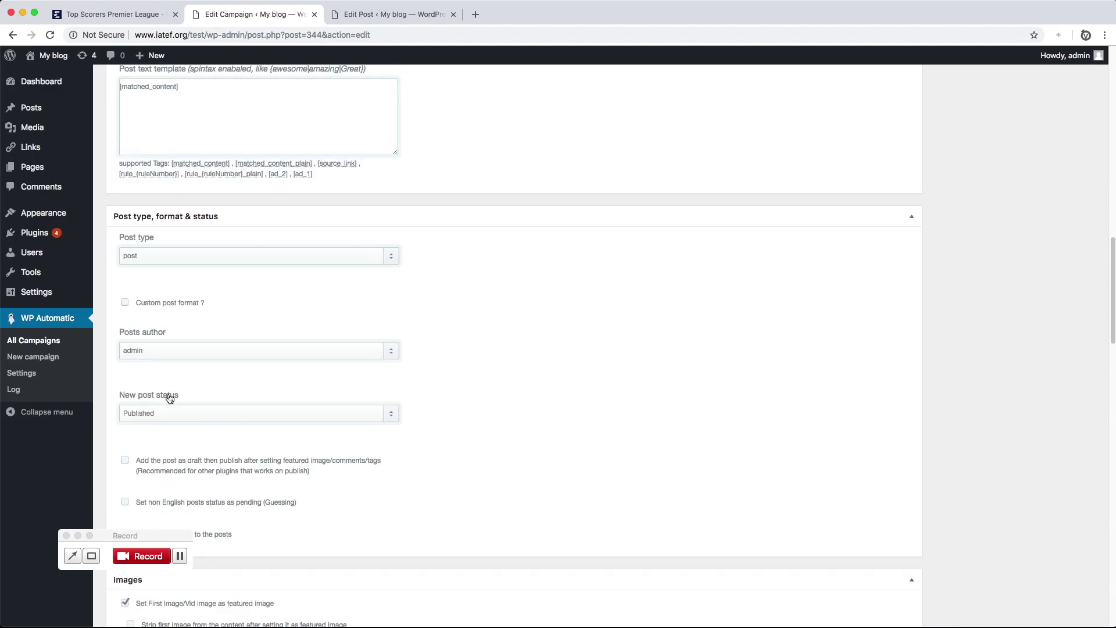
scroll(169, 395, down, 12)
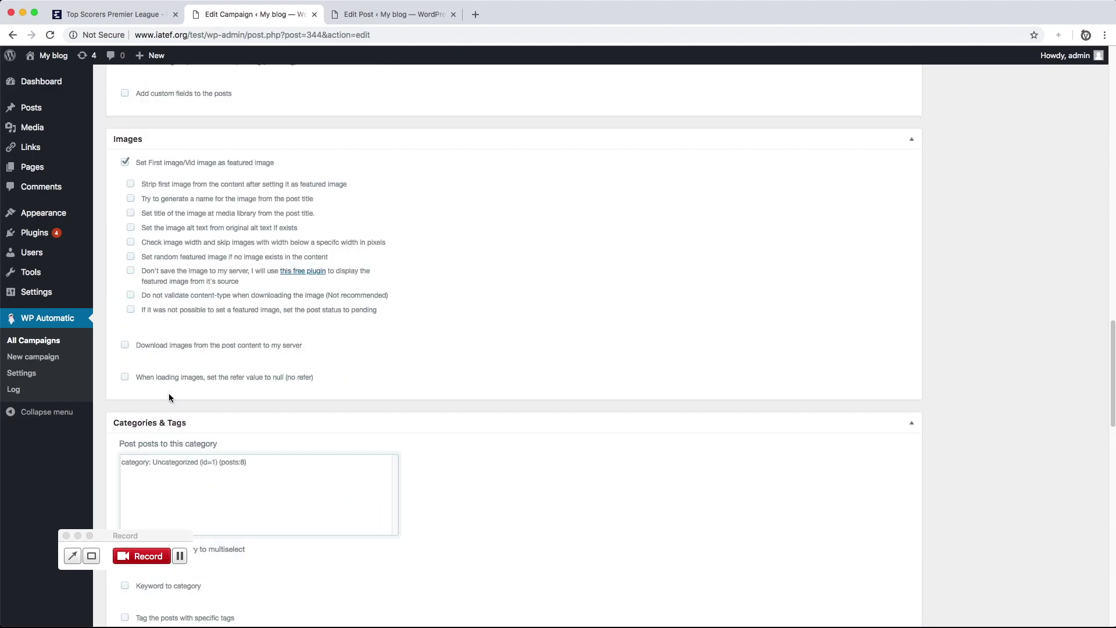
scroll(169, 397, down, 12)
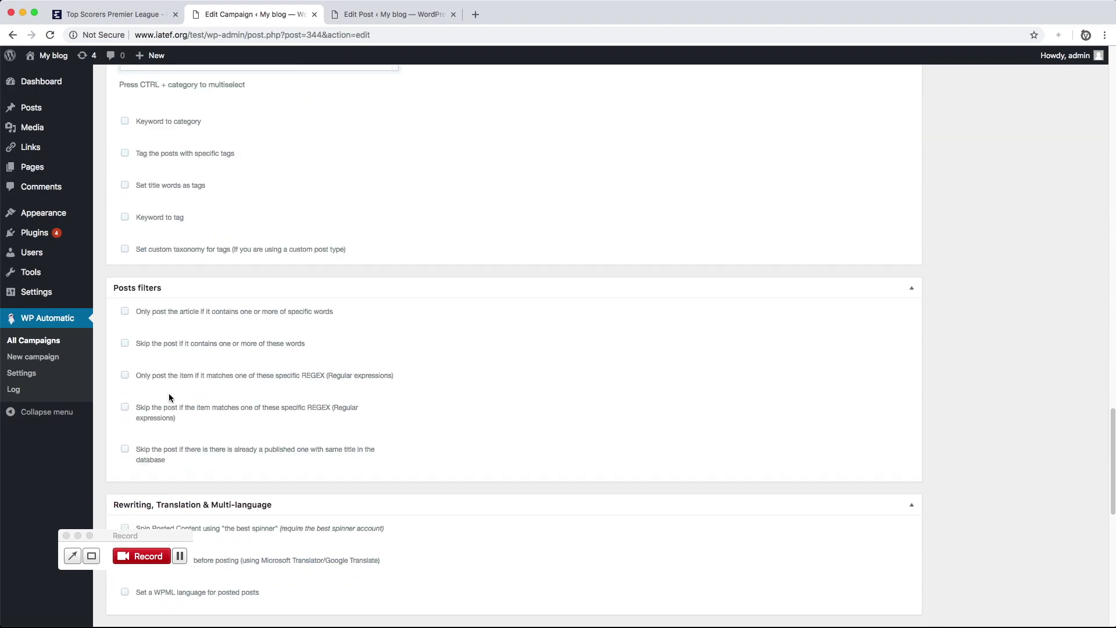
scroll(168, 393, down, 10)
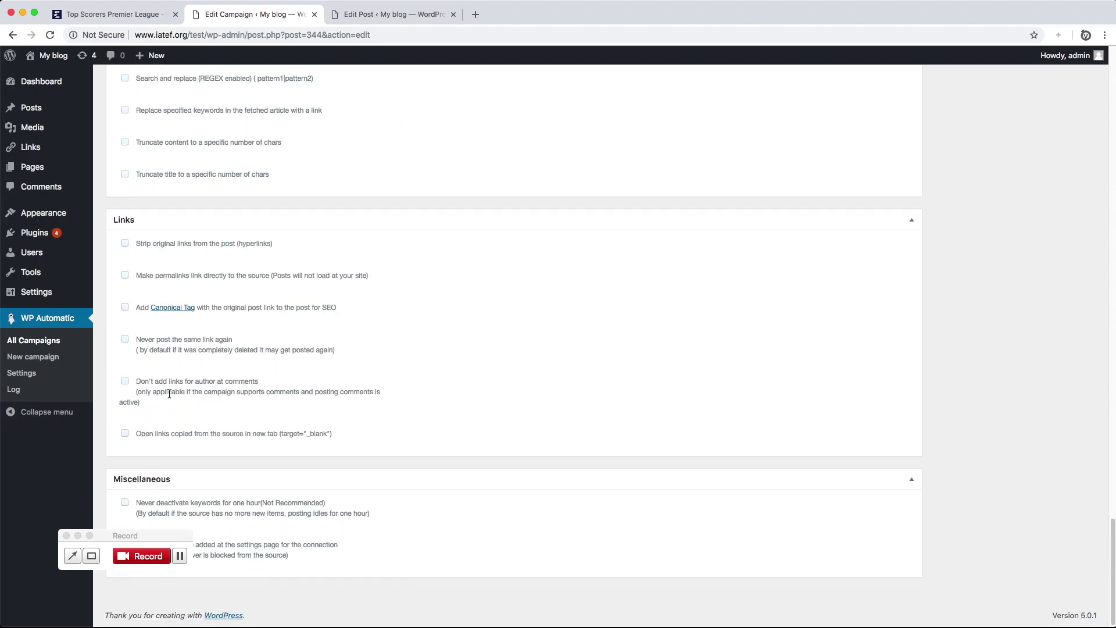
scroll(436, 427, up, 20)
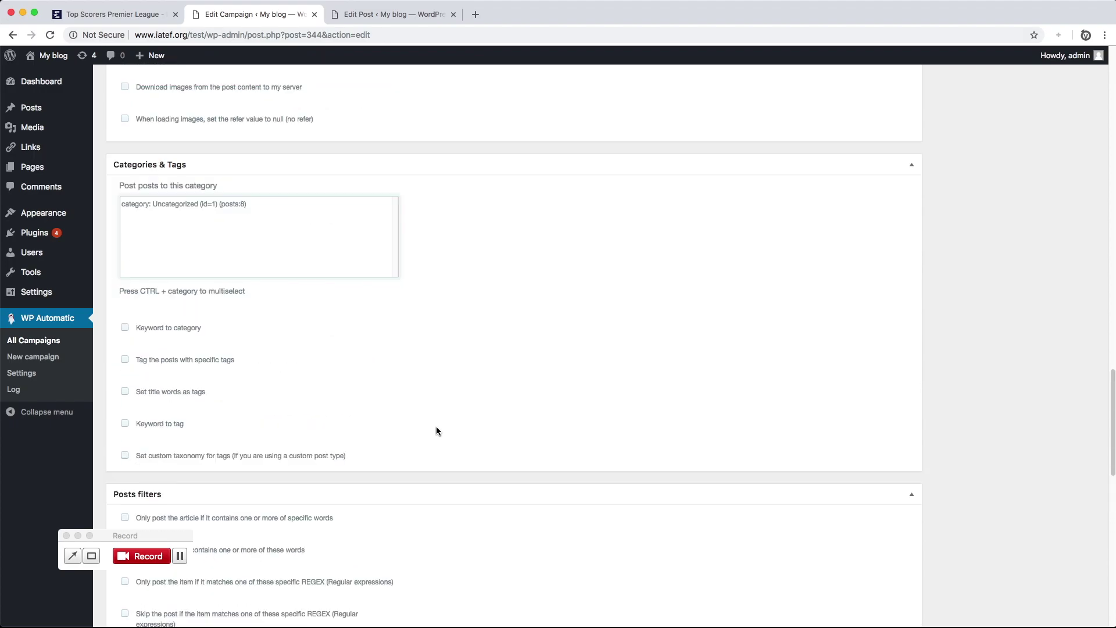
scroll(436, 428, up, 20)
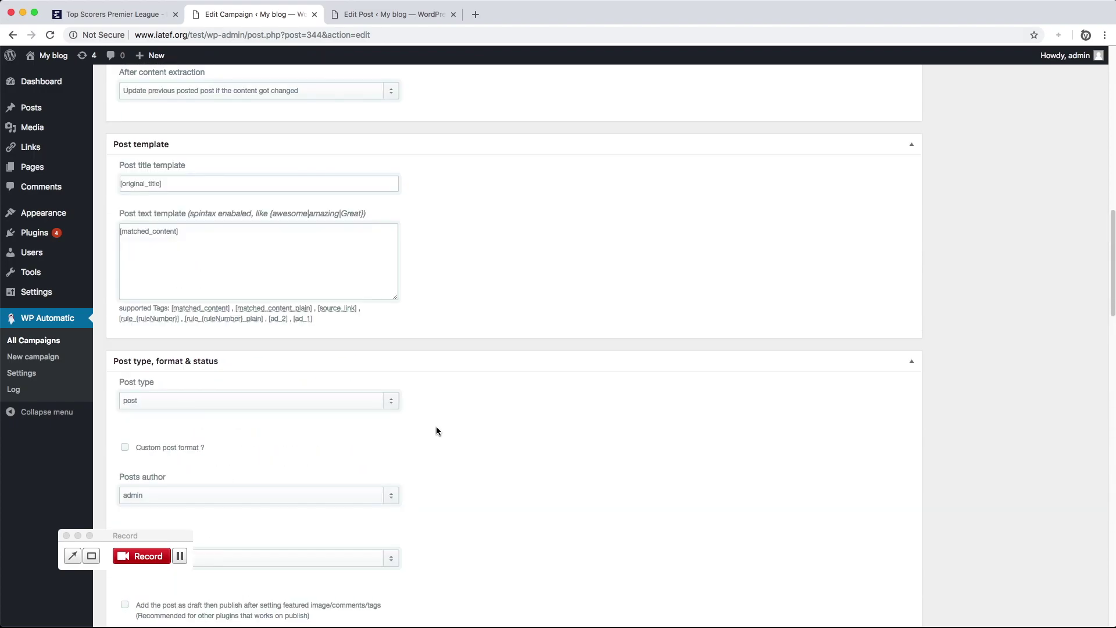
scroll(437, 431, up, 15)
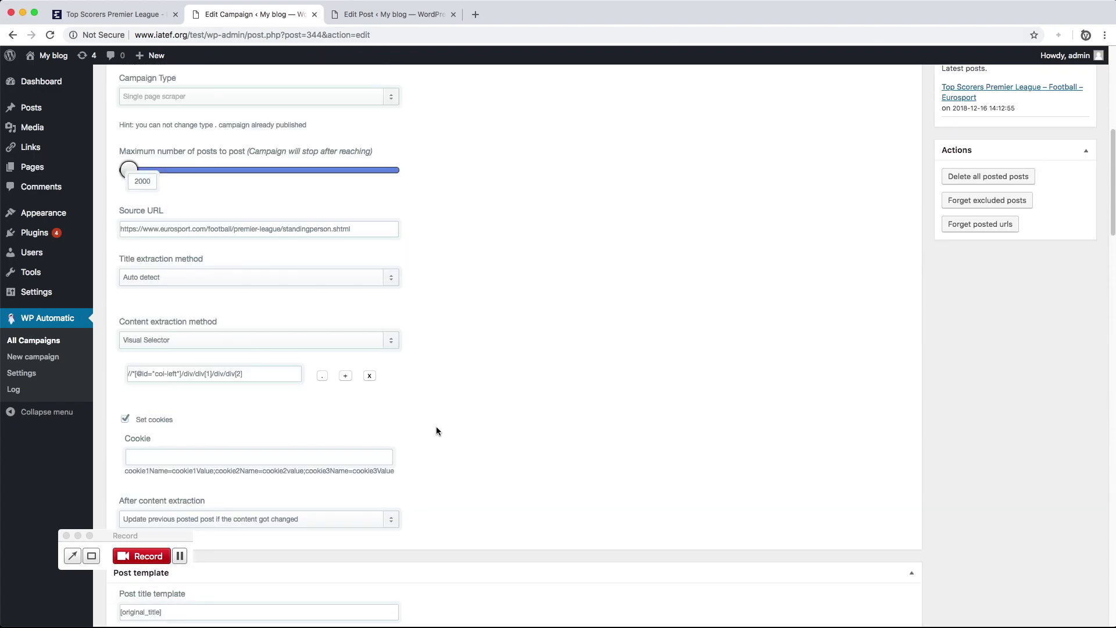
scroll(437, 430, up, 1)
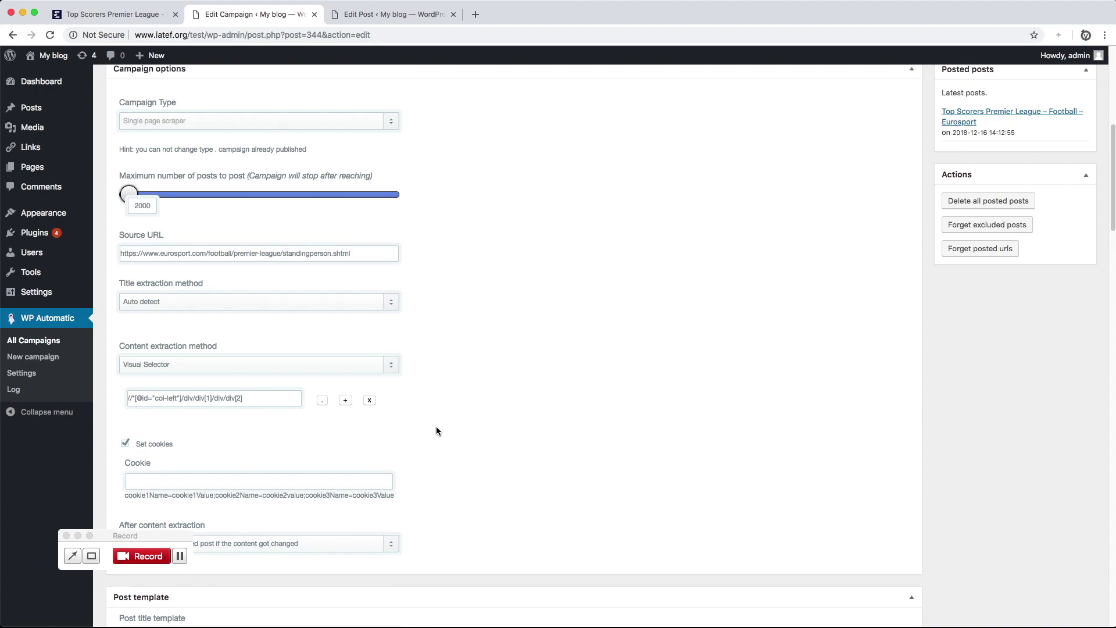
scroll(437, 431, up, 1)
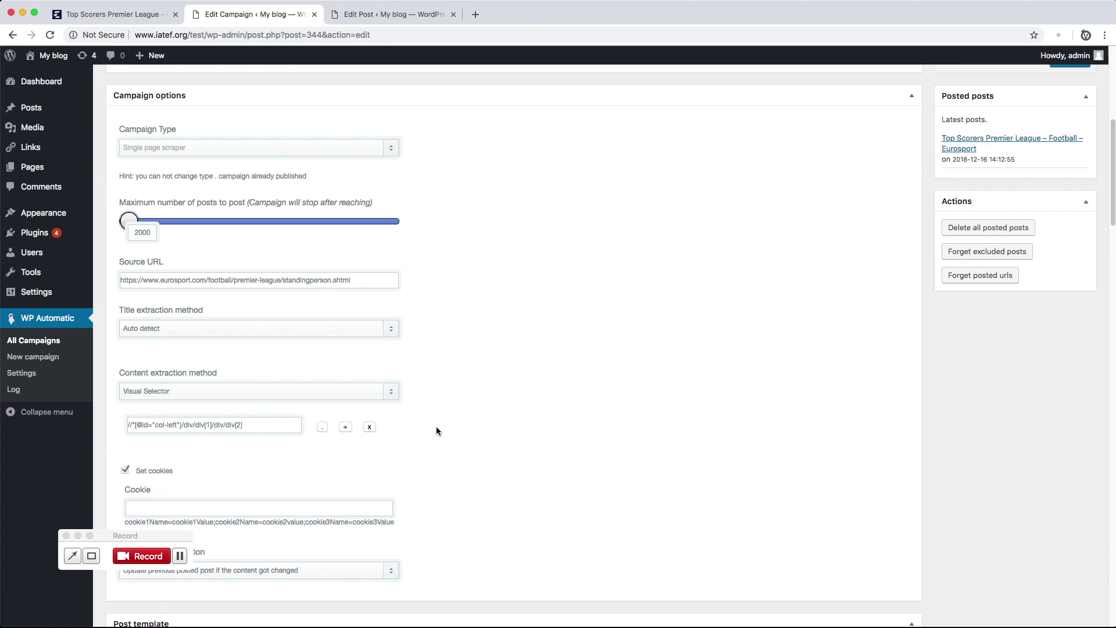
scroll(436, 431, down, 1)
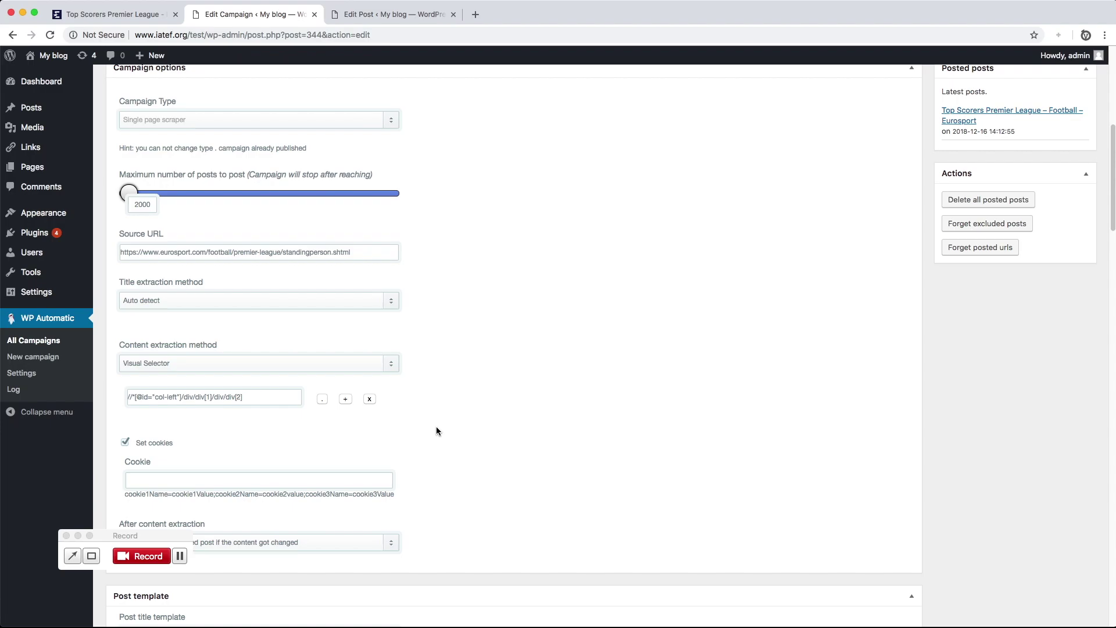
scroll(436, 431, down, 1)
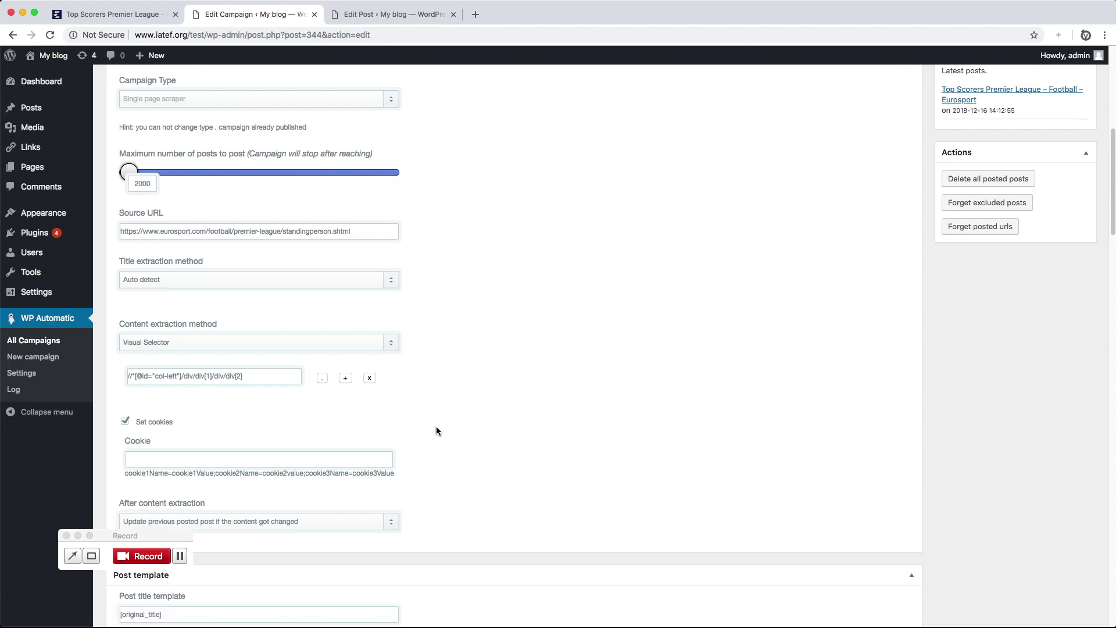
Re-pick the XPath to the first scorer's name cell (tr[1]) and uncheck Set cookies
click(323, 379)
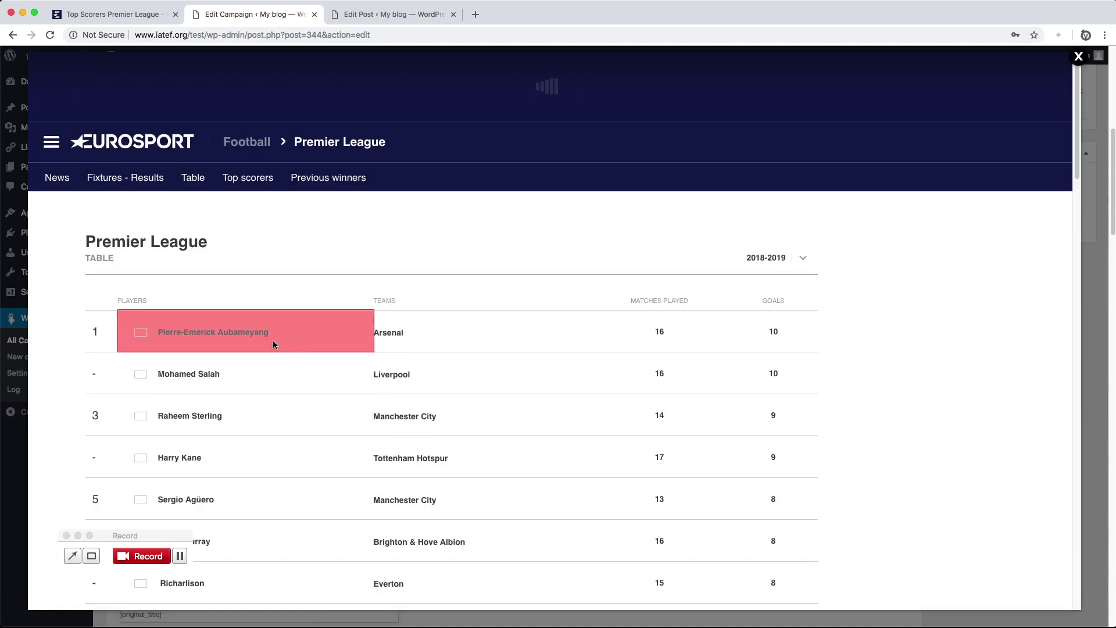
click(248, 335)
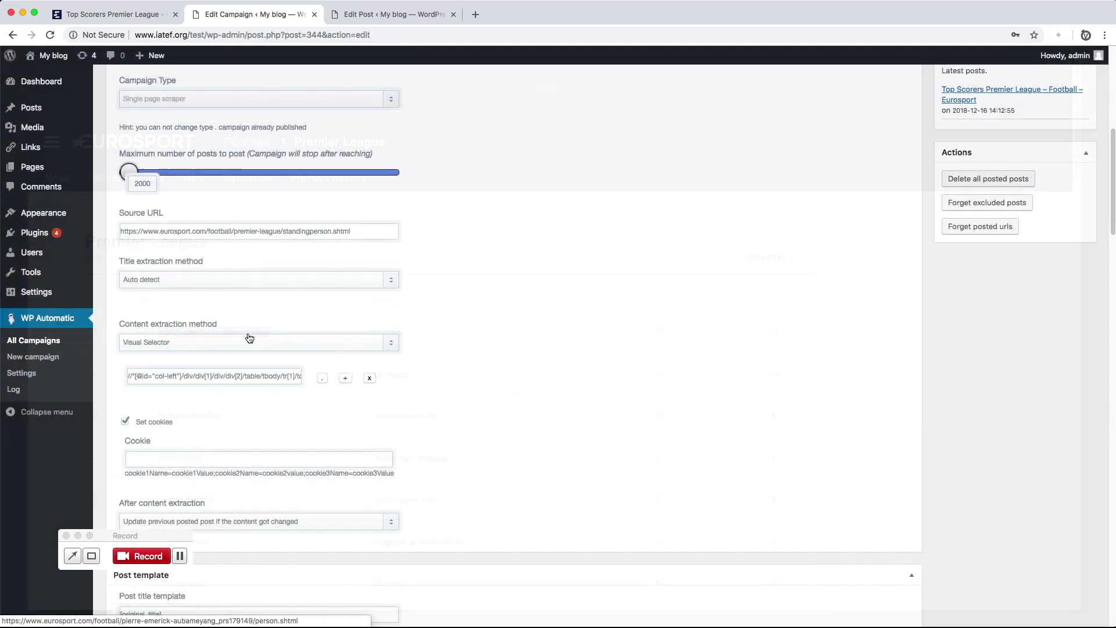
scroll(248, 333, down, 3)
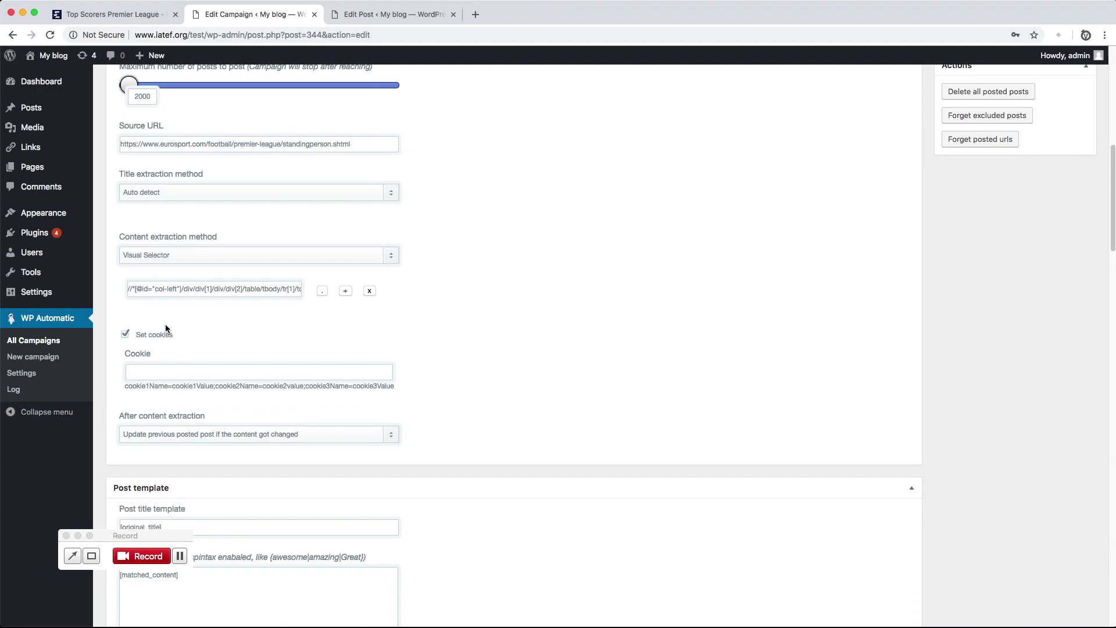
click(127, 334)
scroll(253, 316, down, 5)
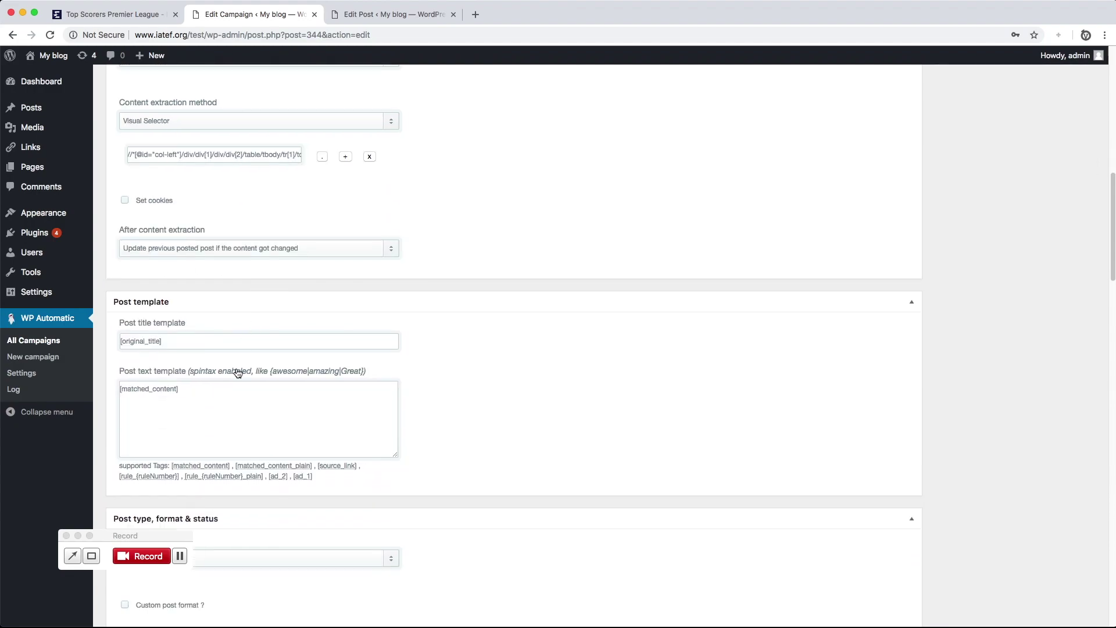
Change the post template to 'The top EPL Scorer is [matched_content] Now!' and save the campaign
click(118, 388)
text(The top EPL )
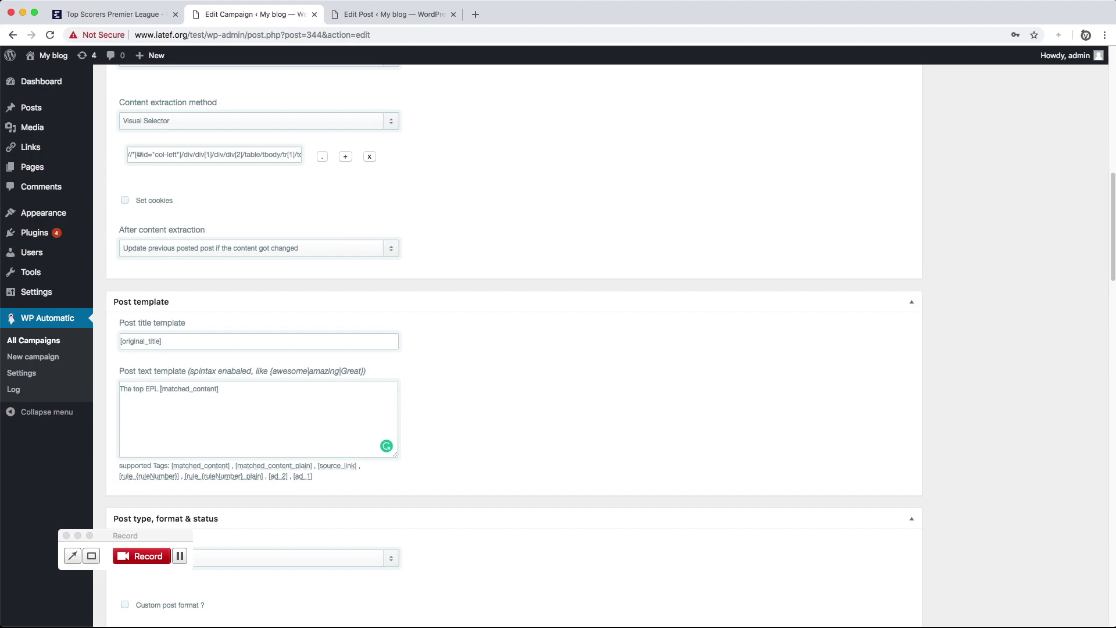
text(SC)
key(BackSpace)
text(corer is)
click(277, 390)
scroll(669, 365, up, 10)
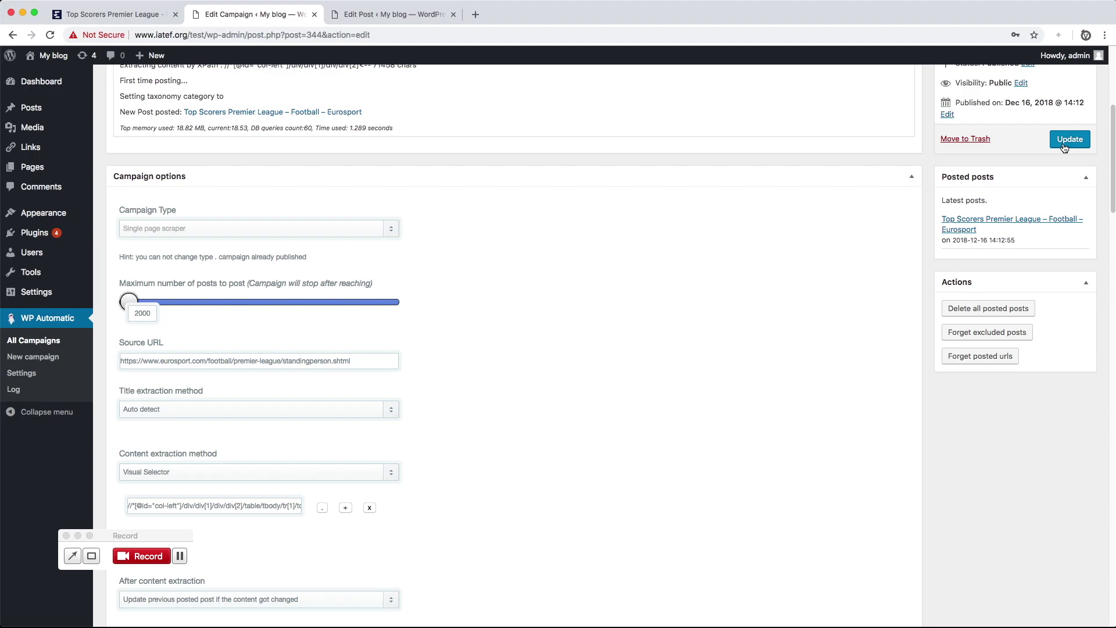
click(1065, 145)
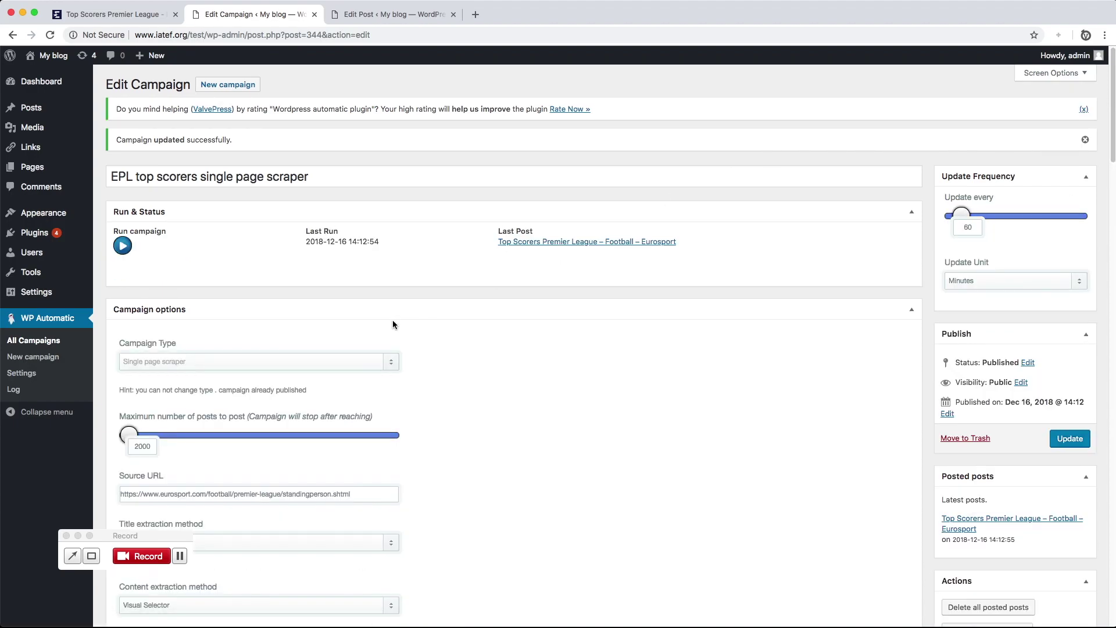
Rerun the campaign and open its last generated post in the new tab
scroll(391, 322, down, 5)
scroll(323, 293, down, 5)
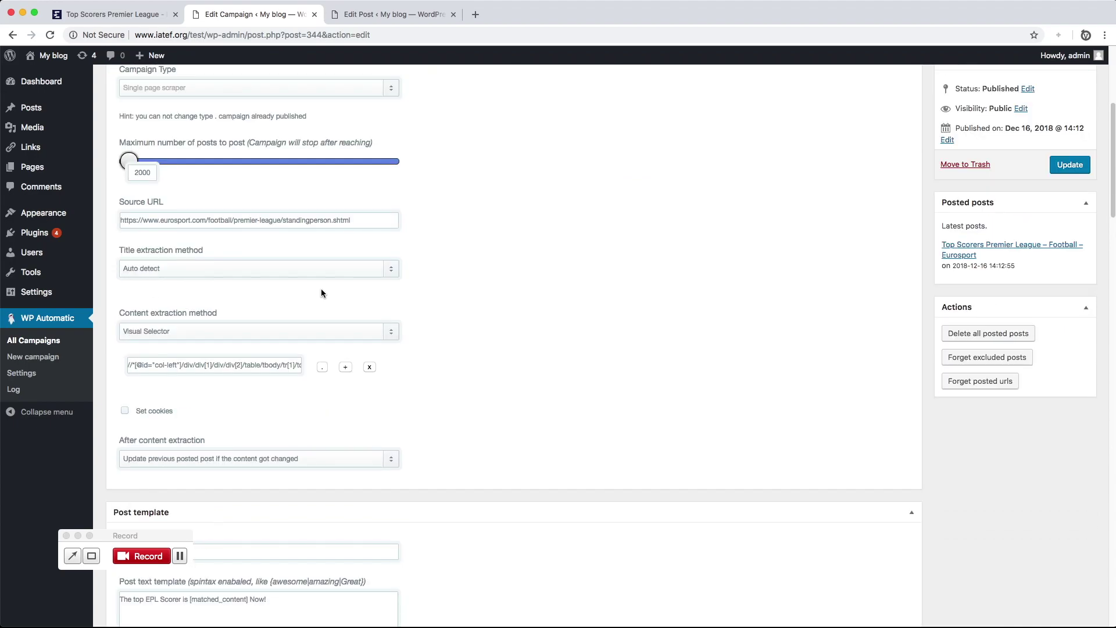
scroll(323, 292, down, 6)
scroll(321, 292, up, 15)
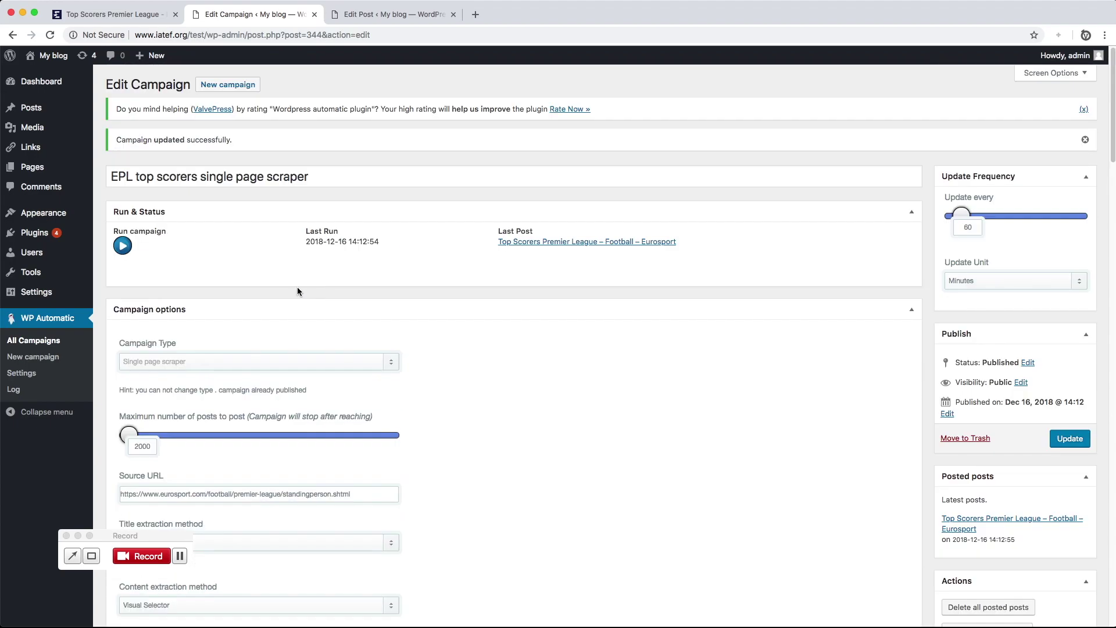
click(129, 251)
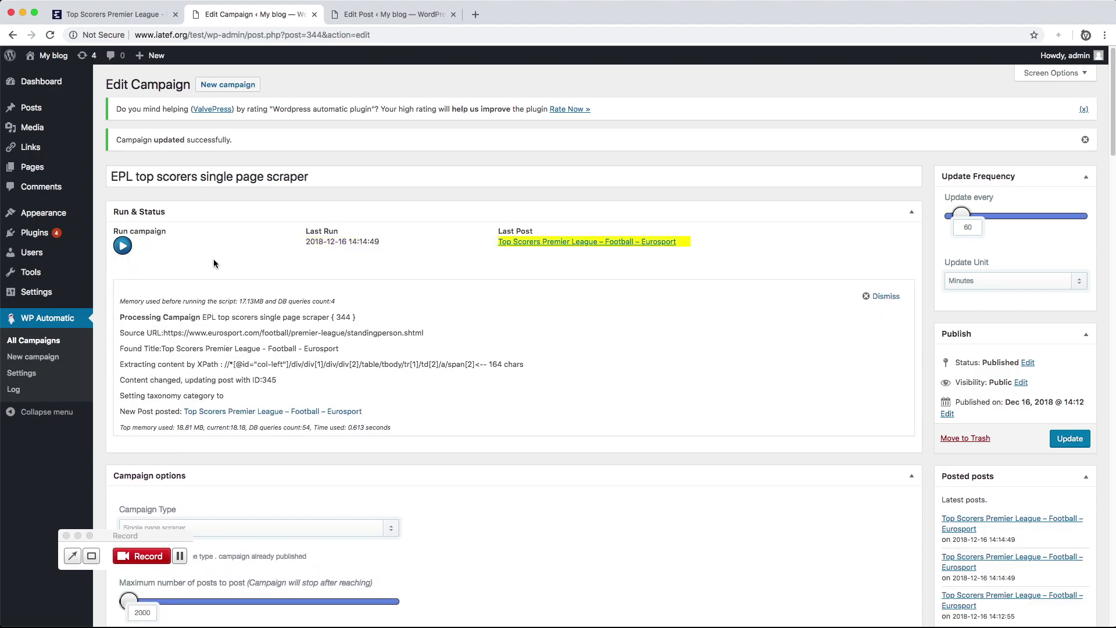
super+click(530, 241)
click(536, 16)
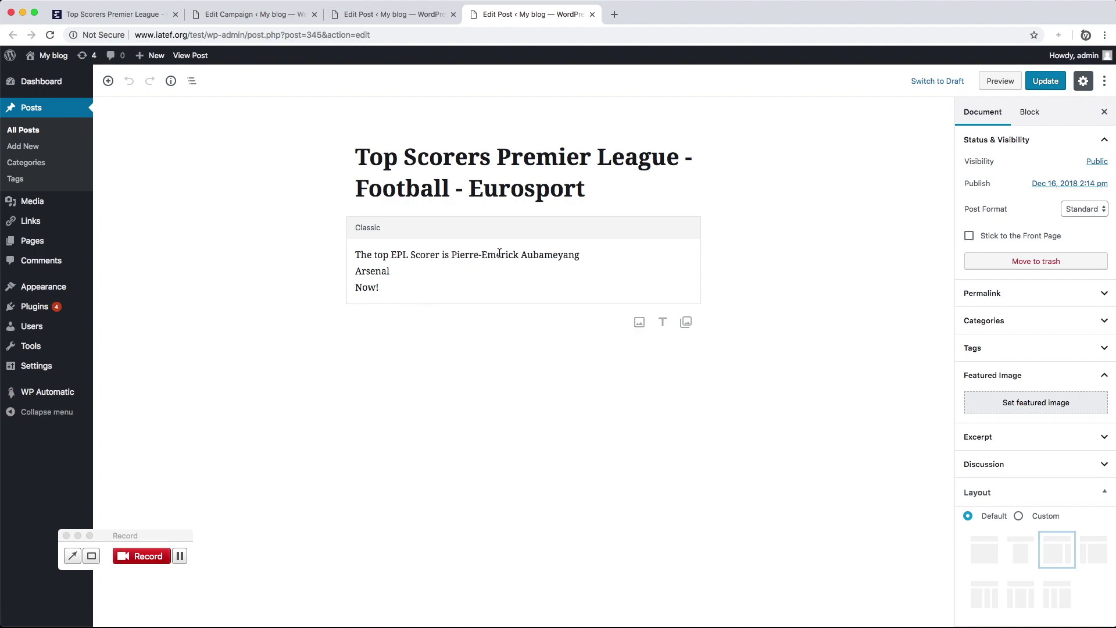
Select the post's scorer sentence to check it, then return to the Edit Campaign tab
click(466, 256)
key(shift+End)
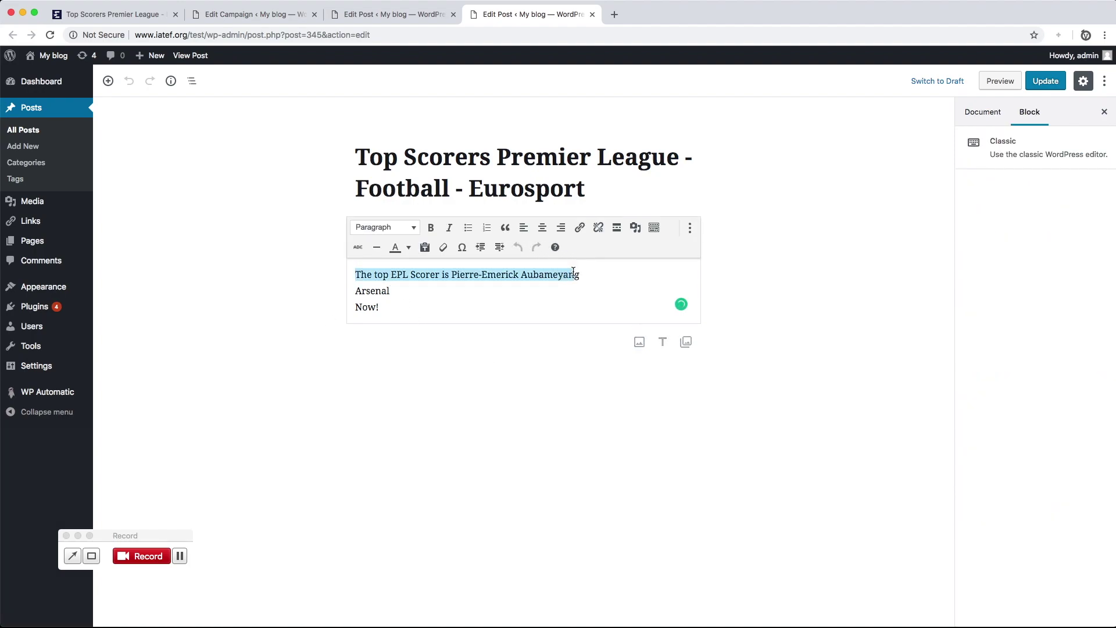
key(Right)
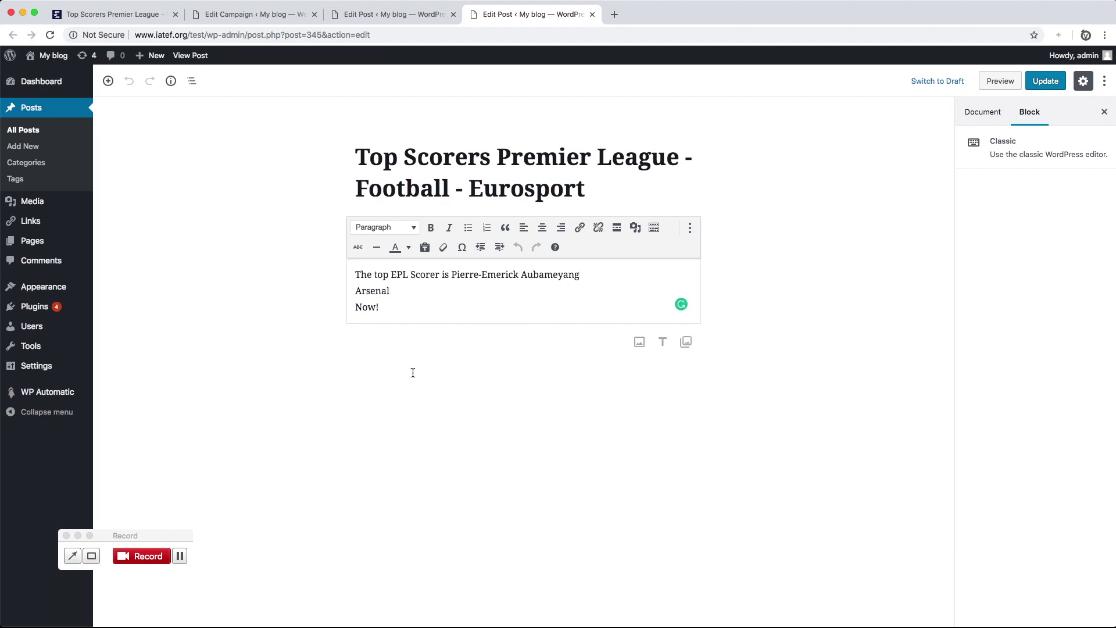
click(281, 20)
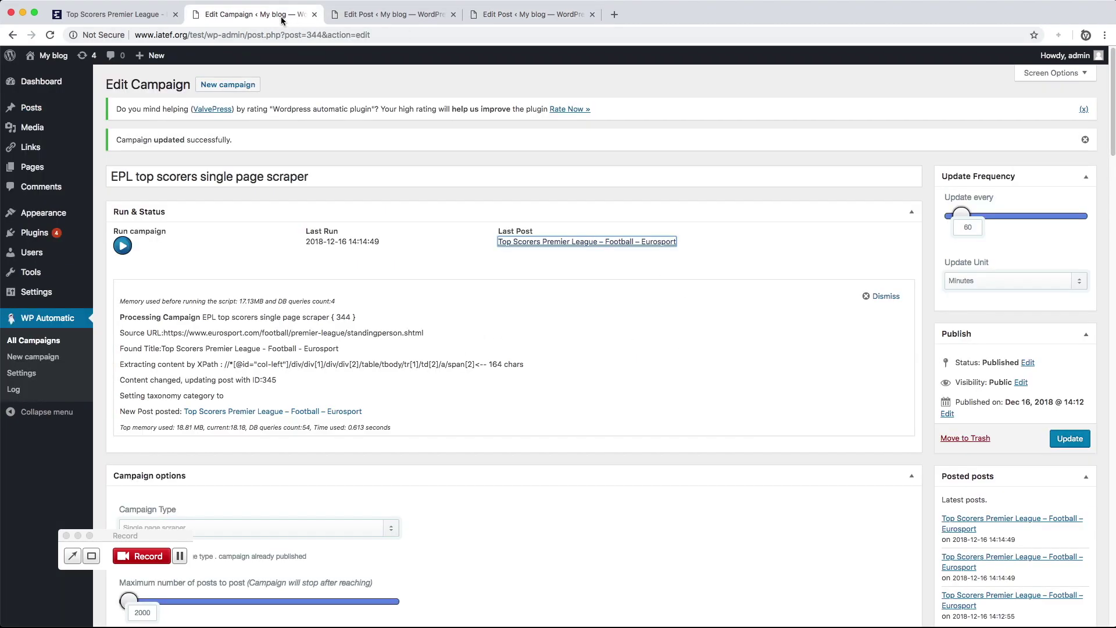
Add a 'Goals scored' line to the post text template and a second XPath extraction rule
scroll(461, 267, down, 10)
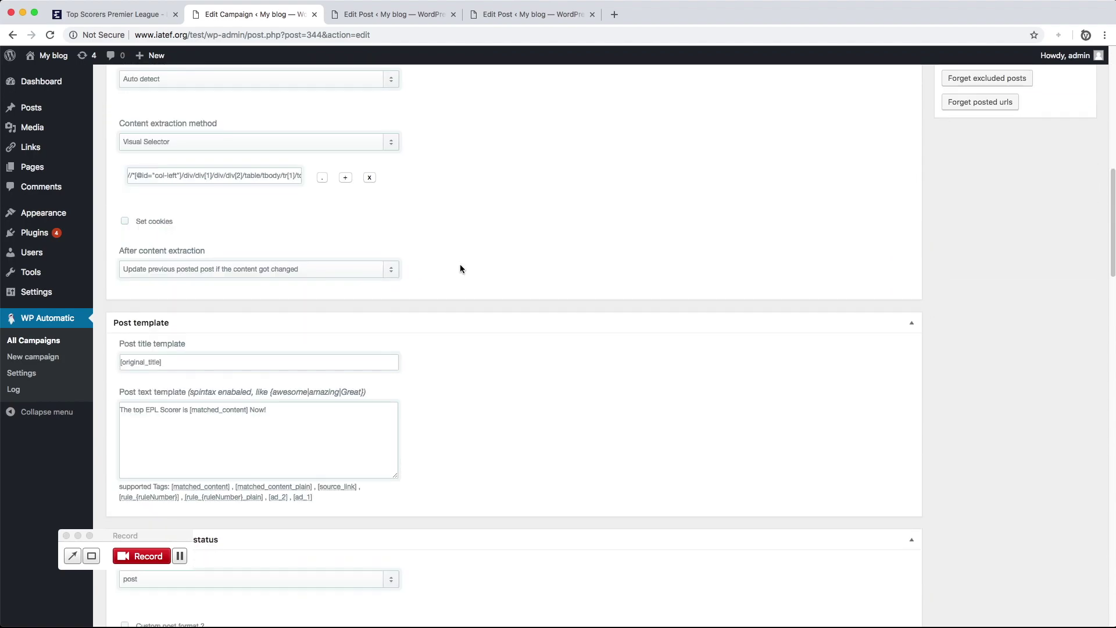
click(326, 411)
key(Return)
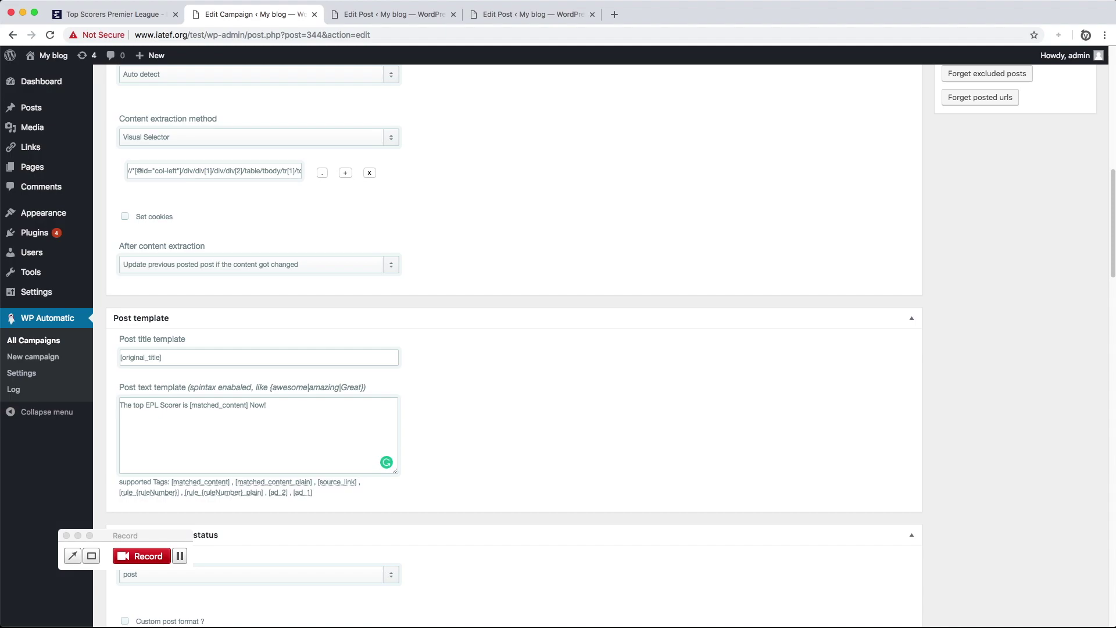
text(Goasl)
click(346, 174)
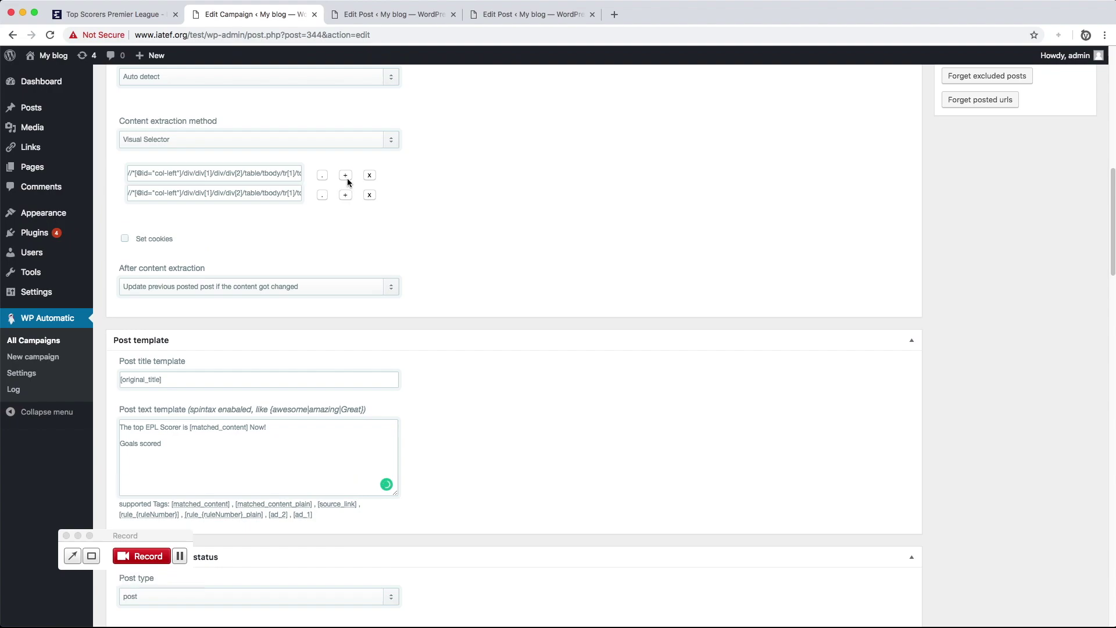
Point the second rule at the top scorer's goals cell with the visual picker
click(323, 197)
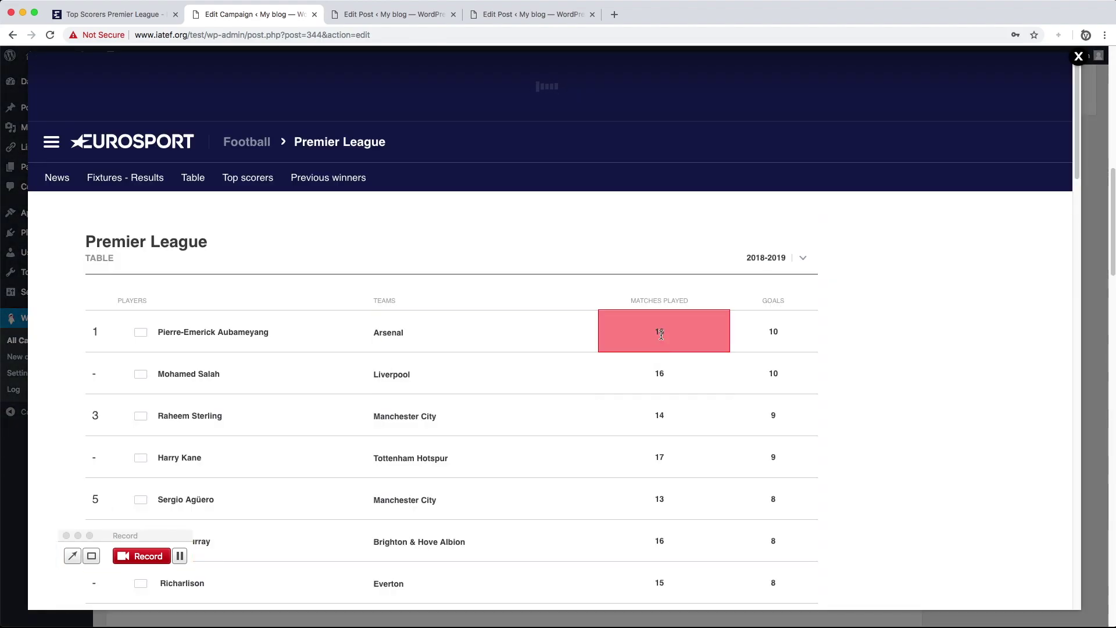
click(781, 333)
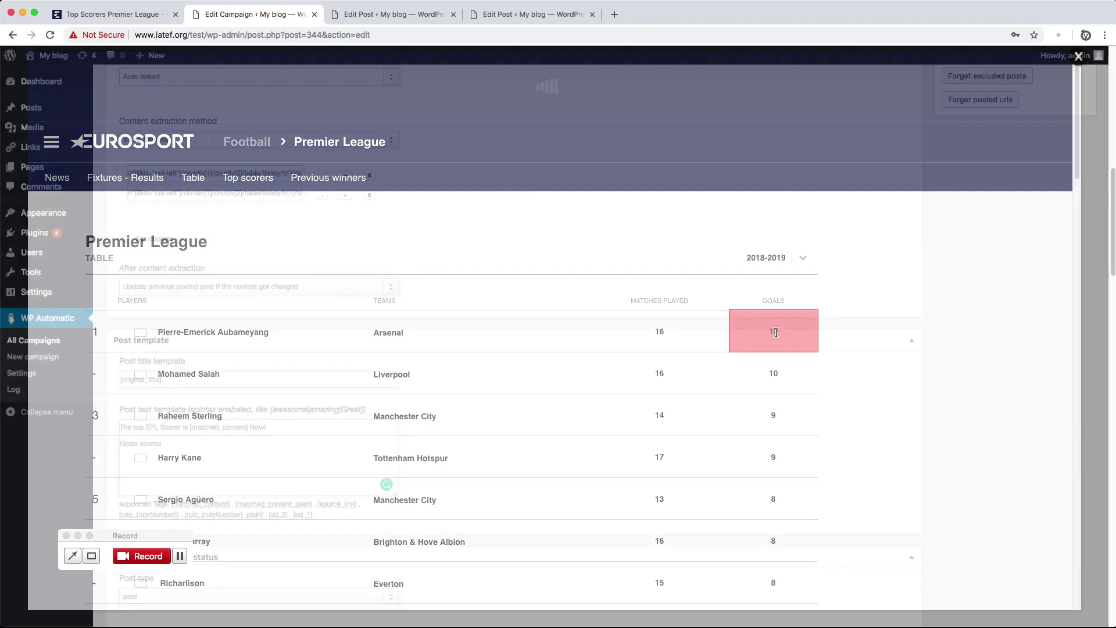
scroll(511, 351, down, 1)
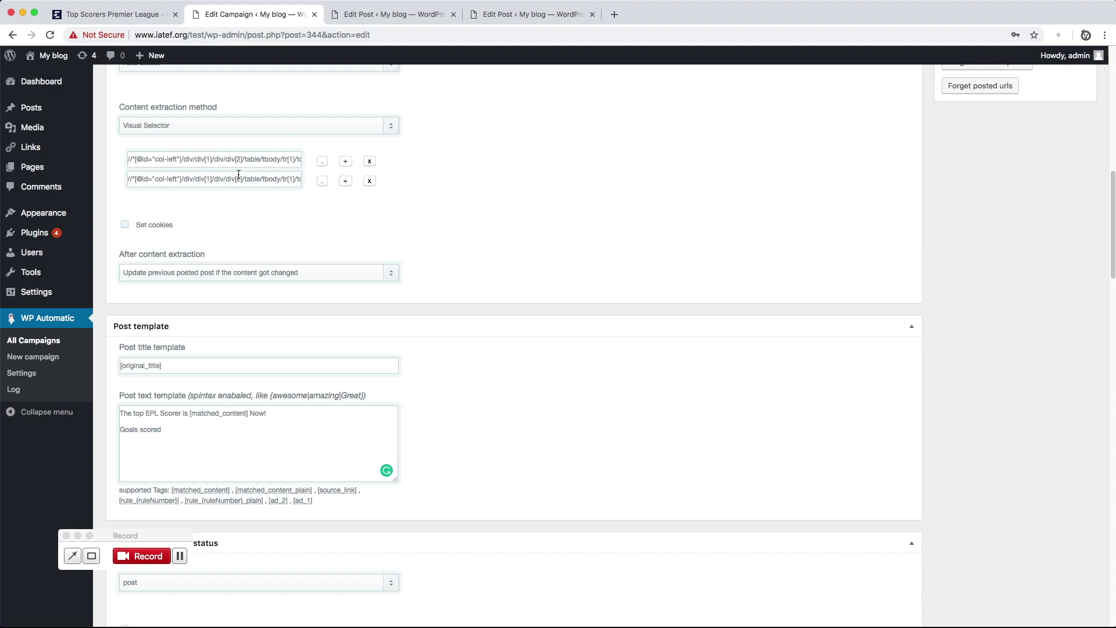
Replace [matched_content] with [rule_1] in the template and begin a [rule_2] tag after 'Goals scored'
double_click(222, 413)
text(rule)
text(_1)
text(le)
scroll(754, 317, up, 10)
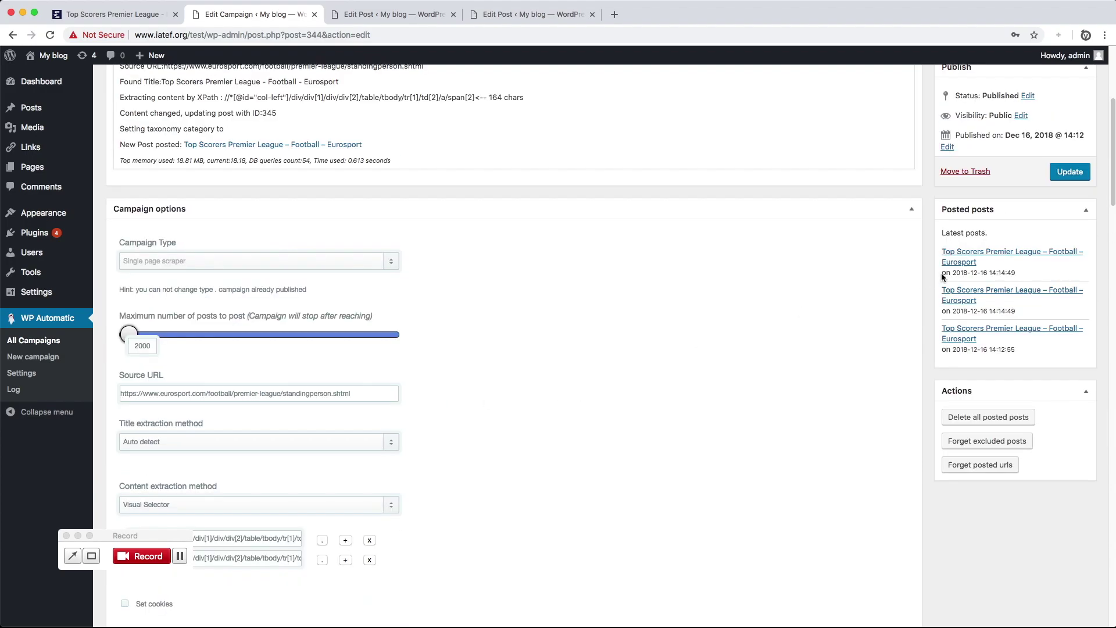
Update and rerun the campaign, then open the refreshed top scorers post in a new tab
click(1064, 207)
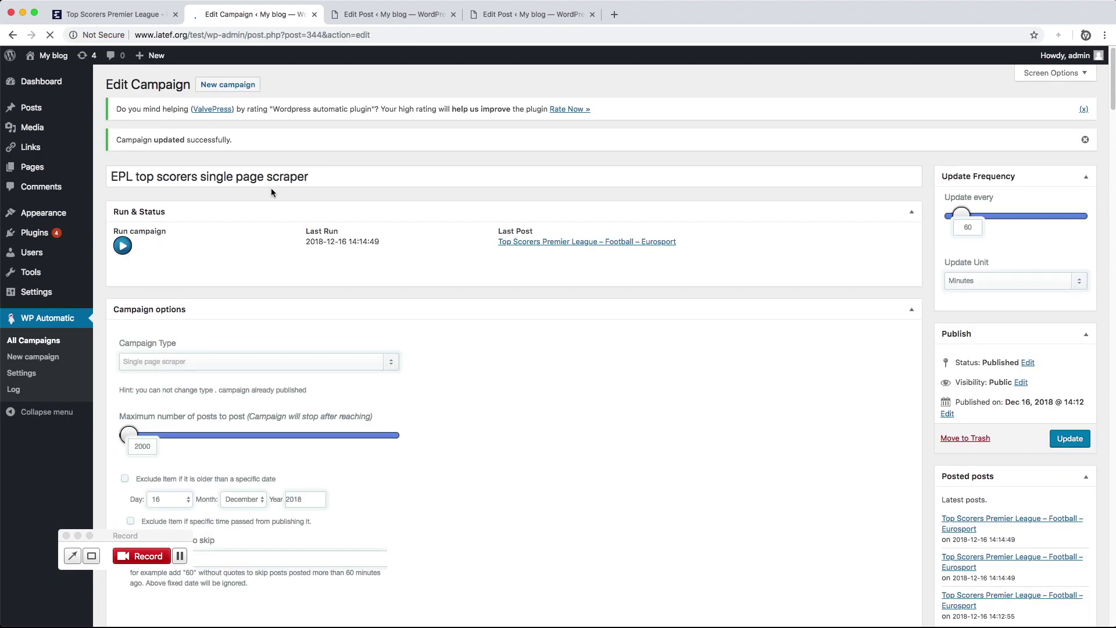
click(122, 246)
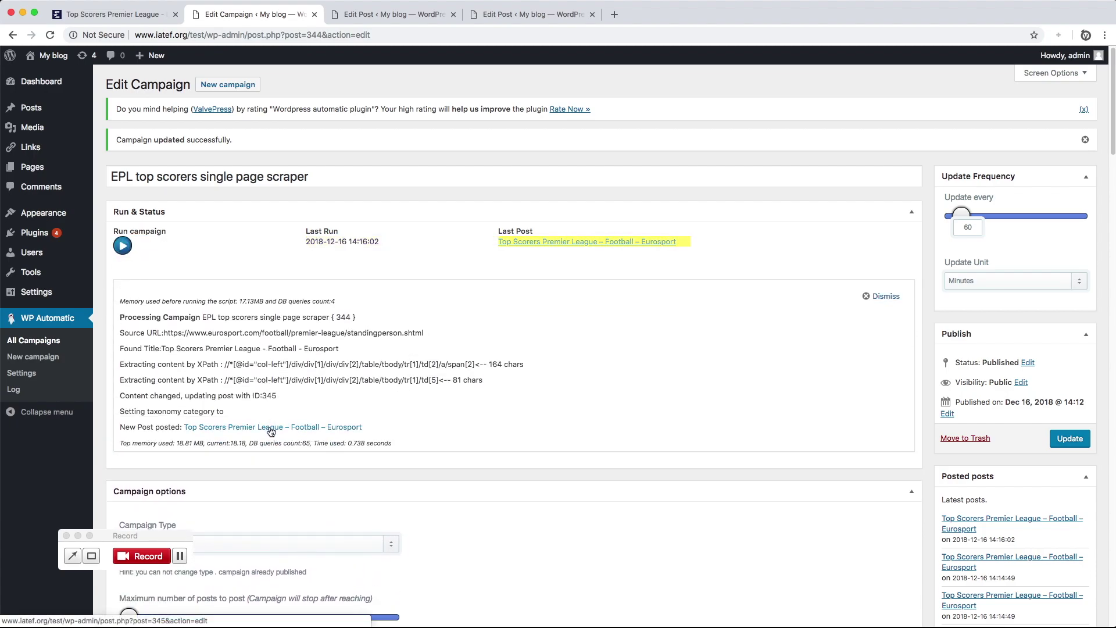
super+click(270, 427)
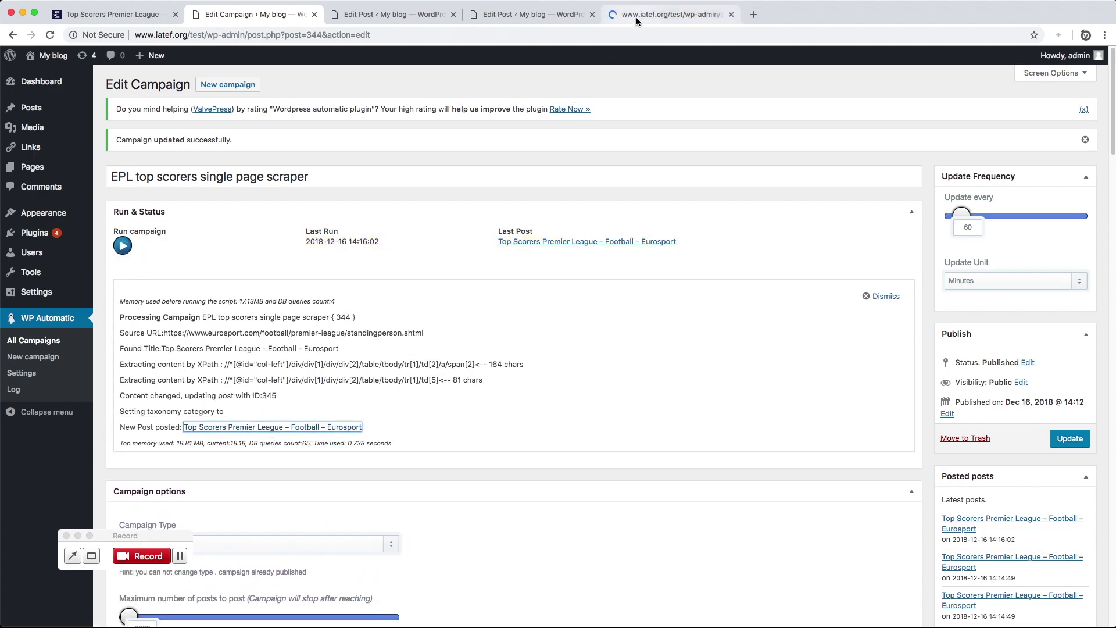